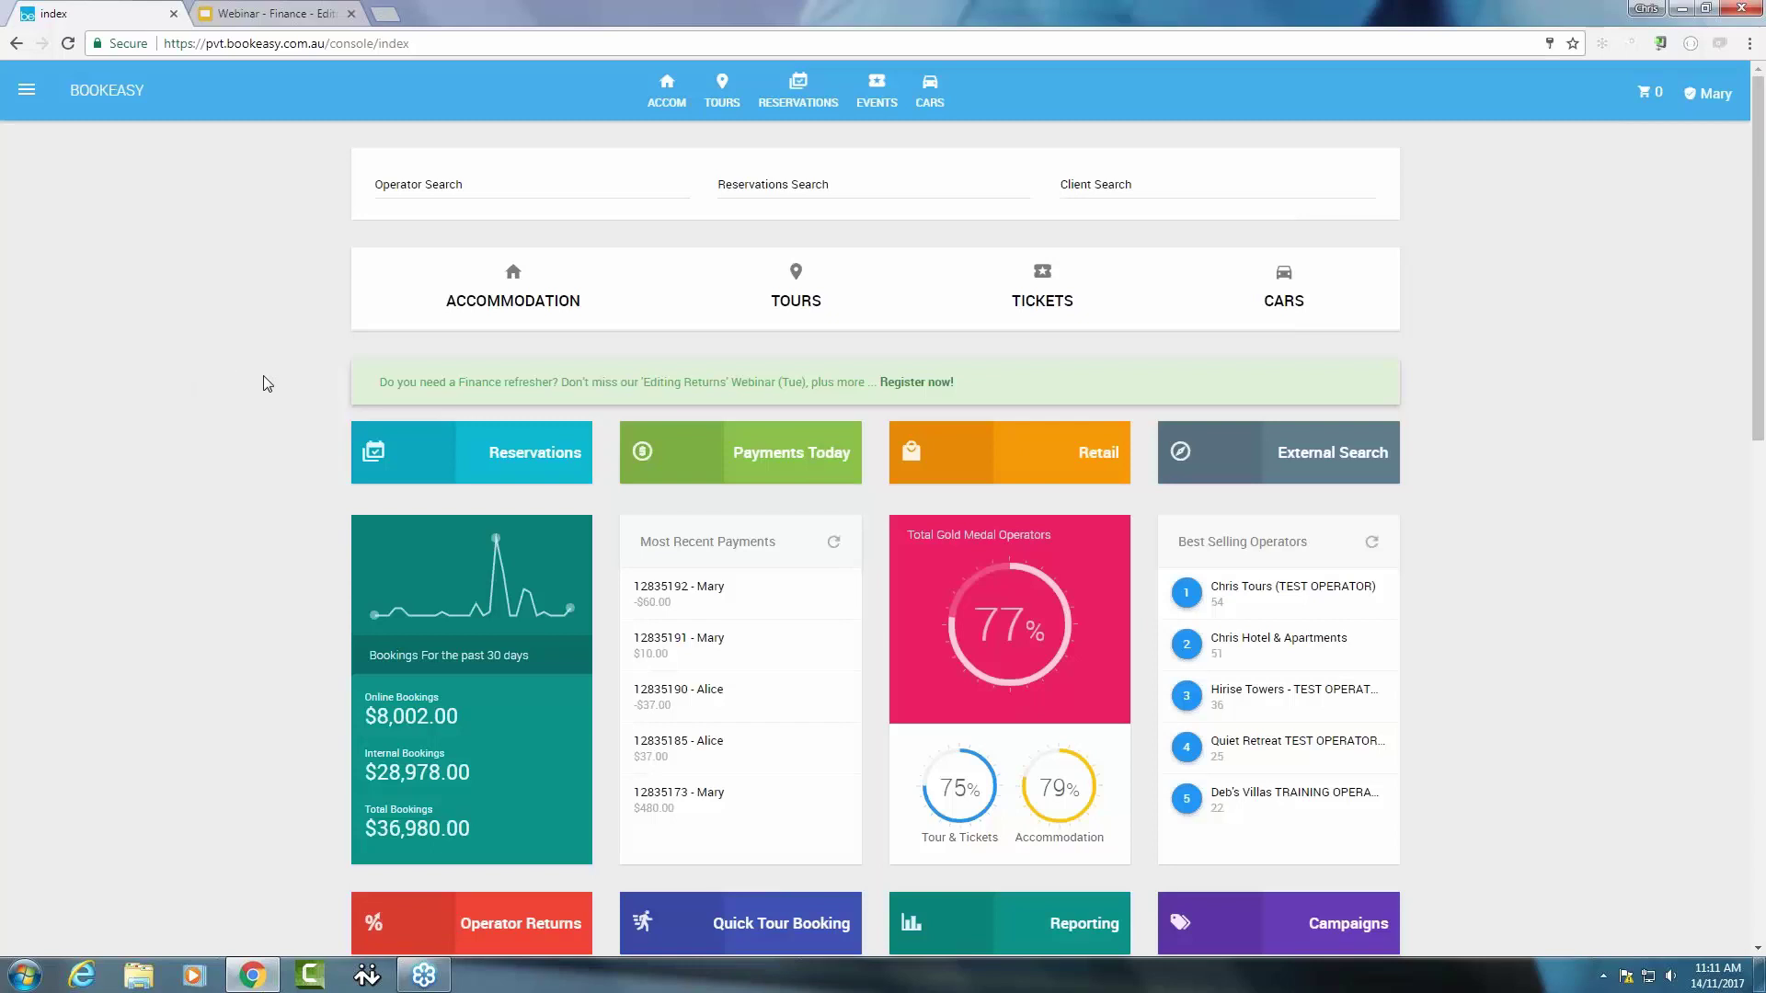
Open the retail point of sale and choose the Brisbane 2 register
{"action": "left_click", "coordinate": [1067, 457]}
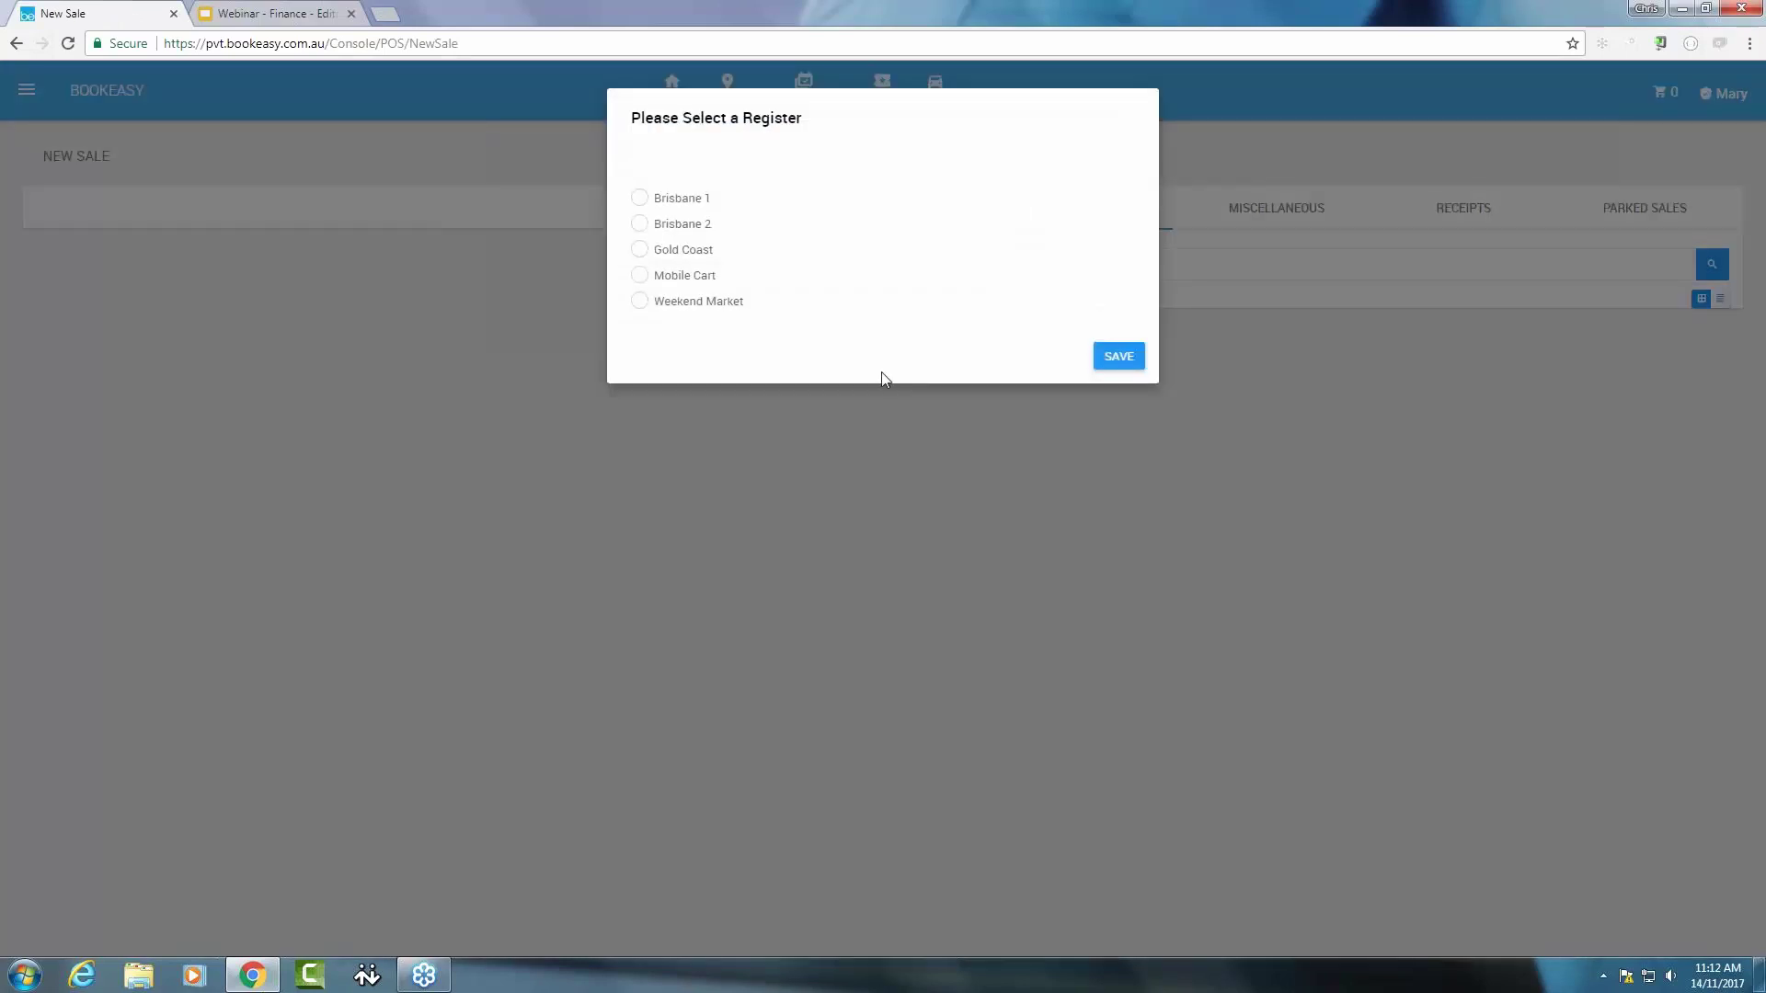
{"action": "left_click", "coordinate": [641, 225]}
{"action": "left_click", "coordinate": [1109, 361]}
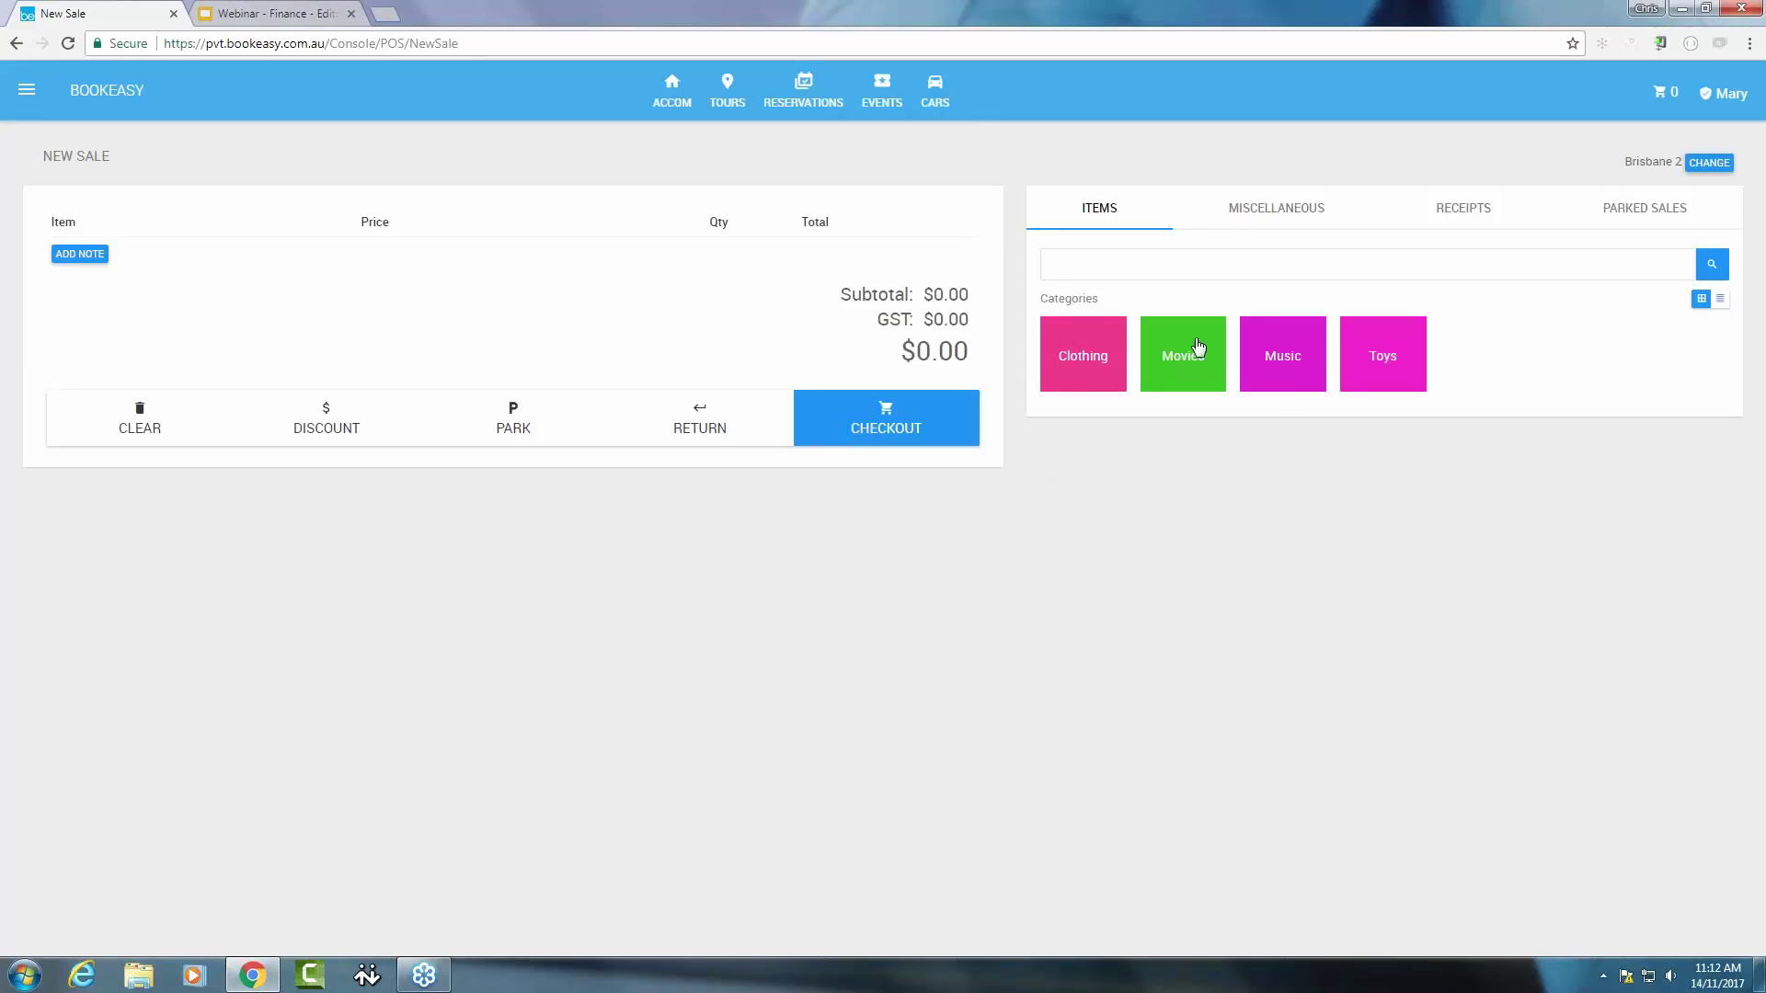
Search receipts dated 13/11/2017 across all registers and view the Gold Coast receipt for $367.50
{"action": "left_click", "coordinate": [1463, 208]}
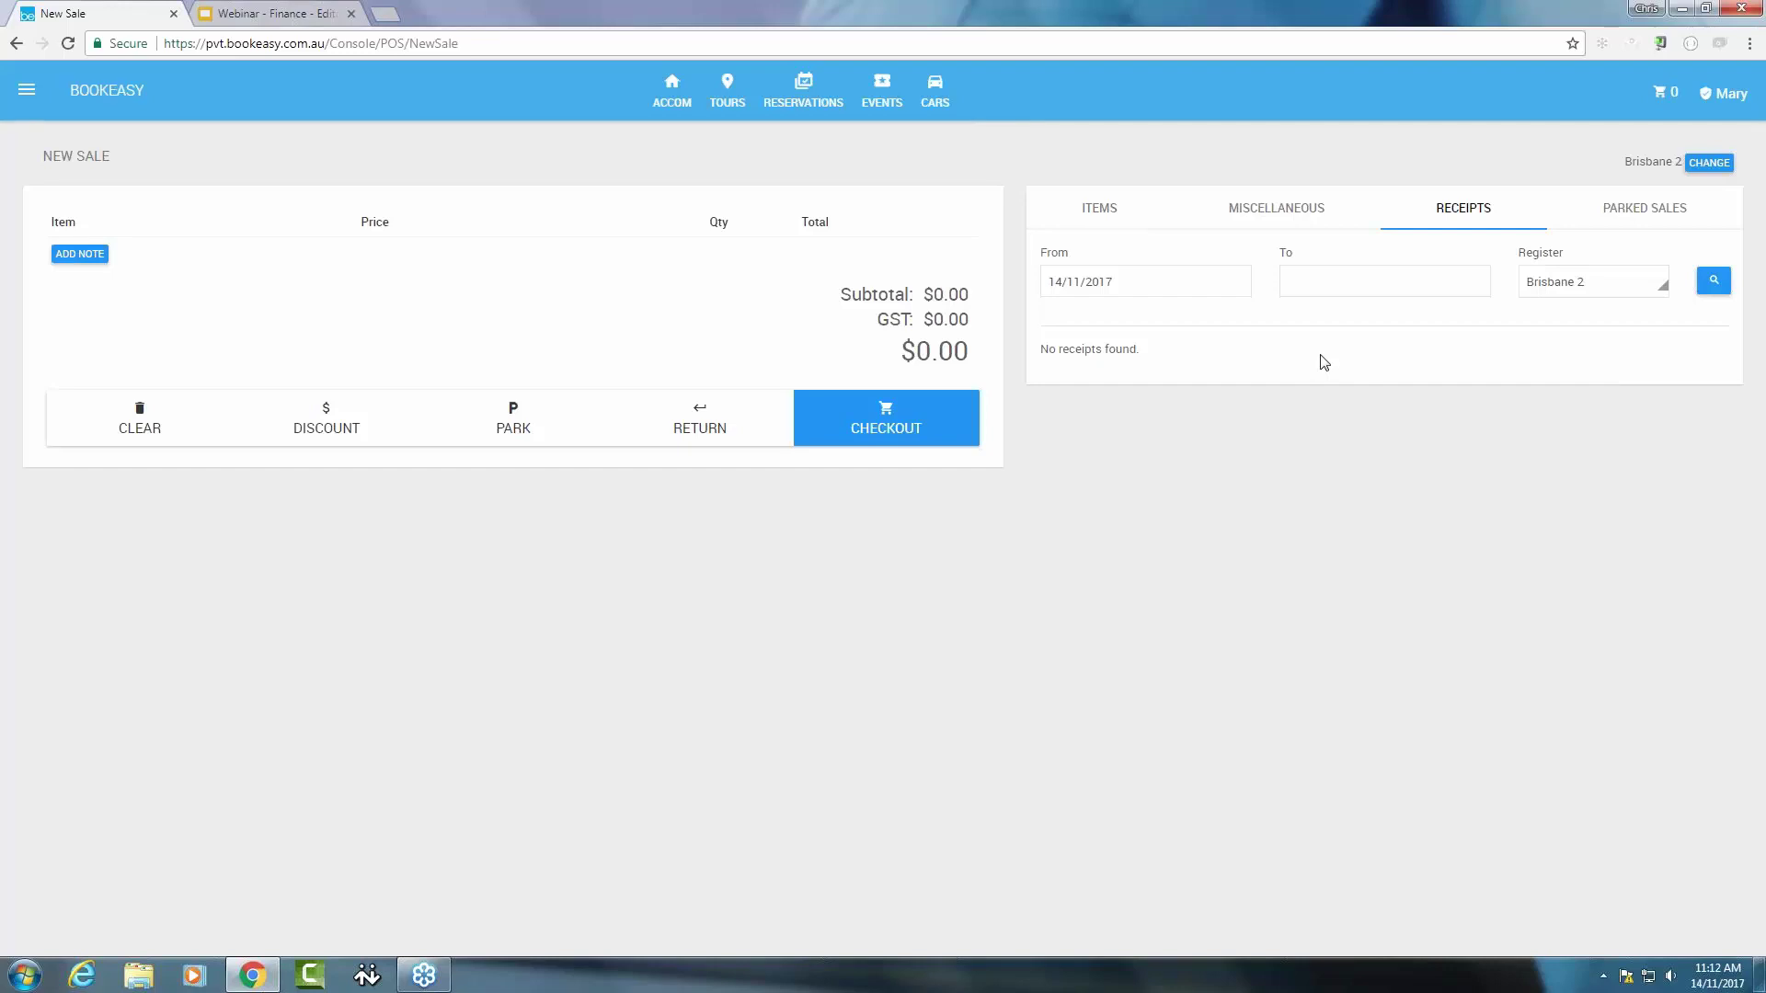
{"action": "left_click", "coordinate": [1145, 284]}
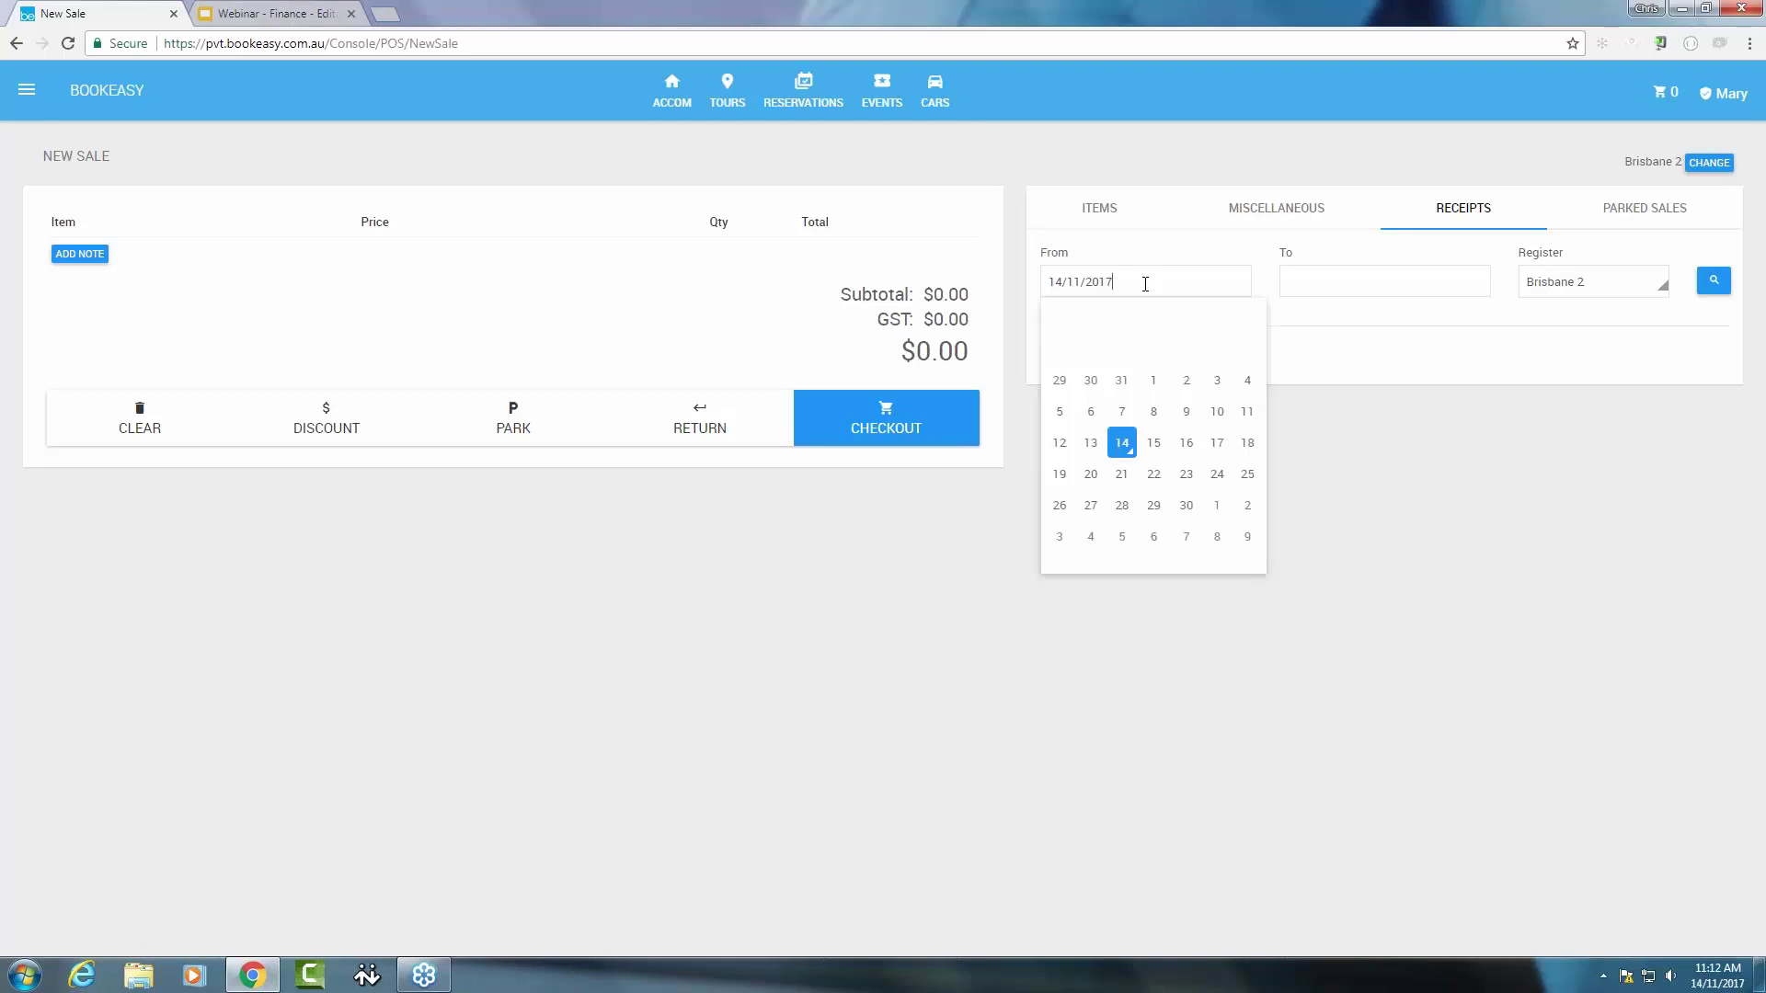
{"action": "left_click", "coordinate": [1089, 444]}
{"action": "left_click", "coordinate": [1291, 284]}
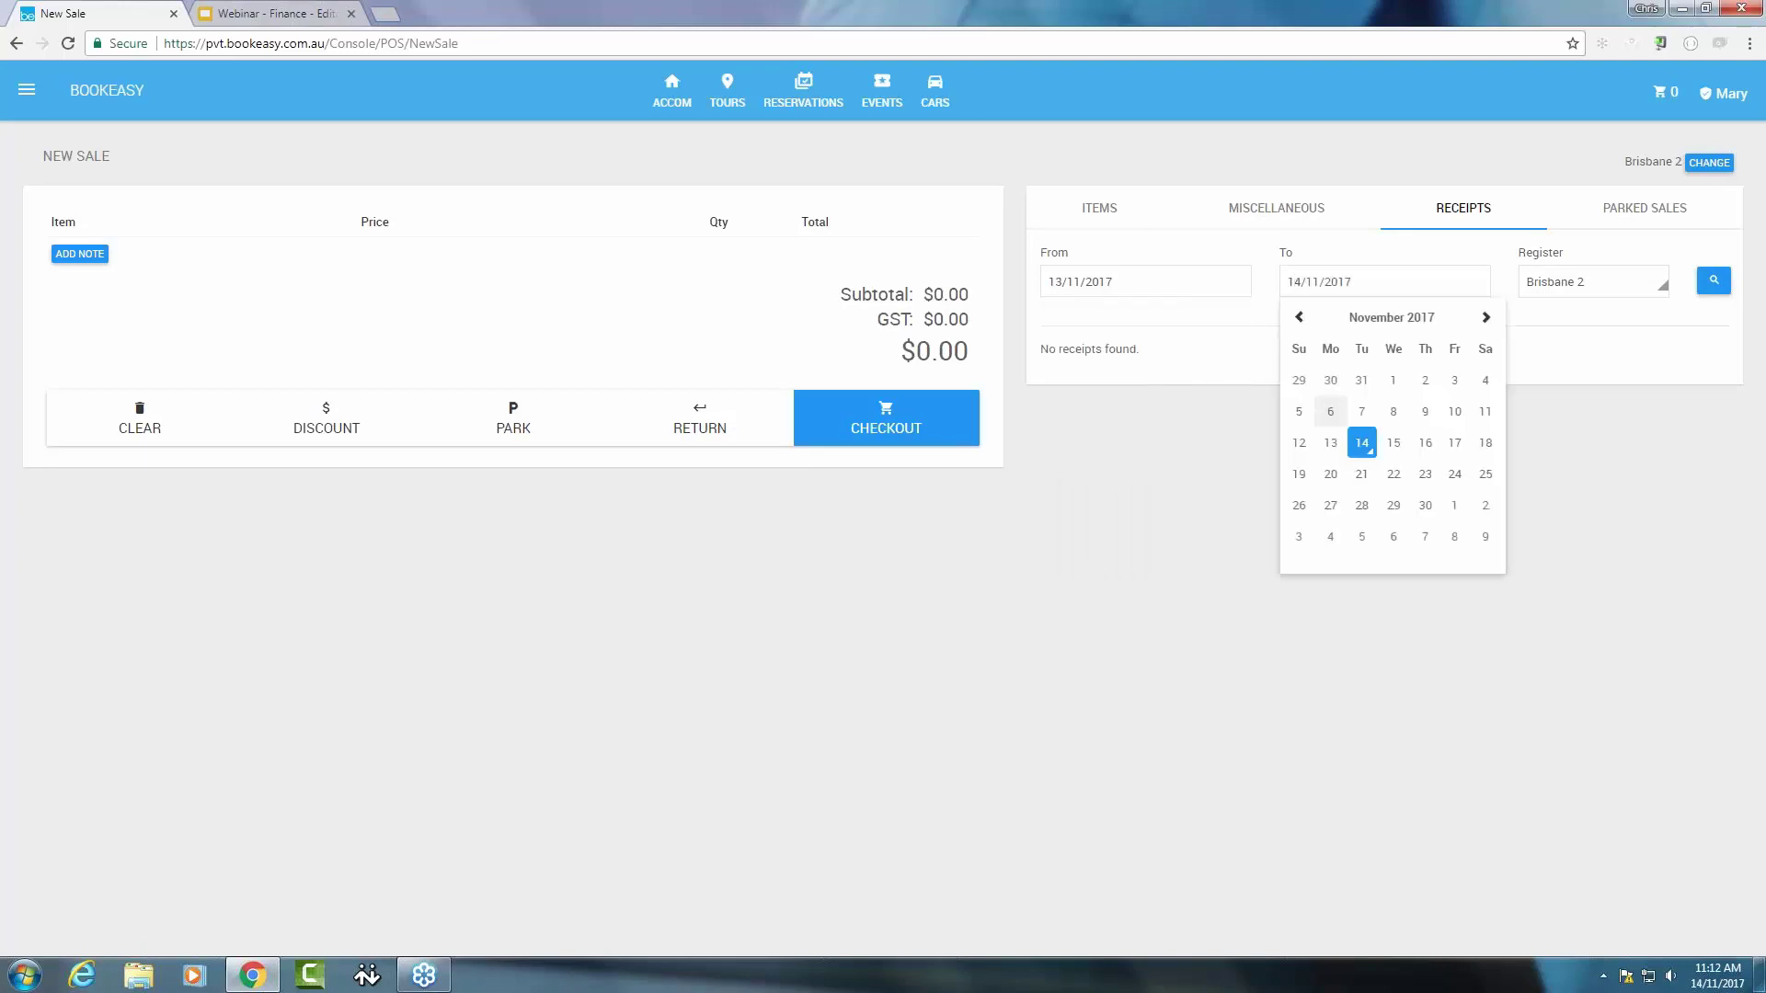
{"action": "left_click", "coordinate": [1329, 445]}
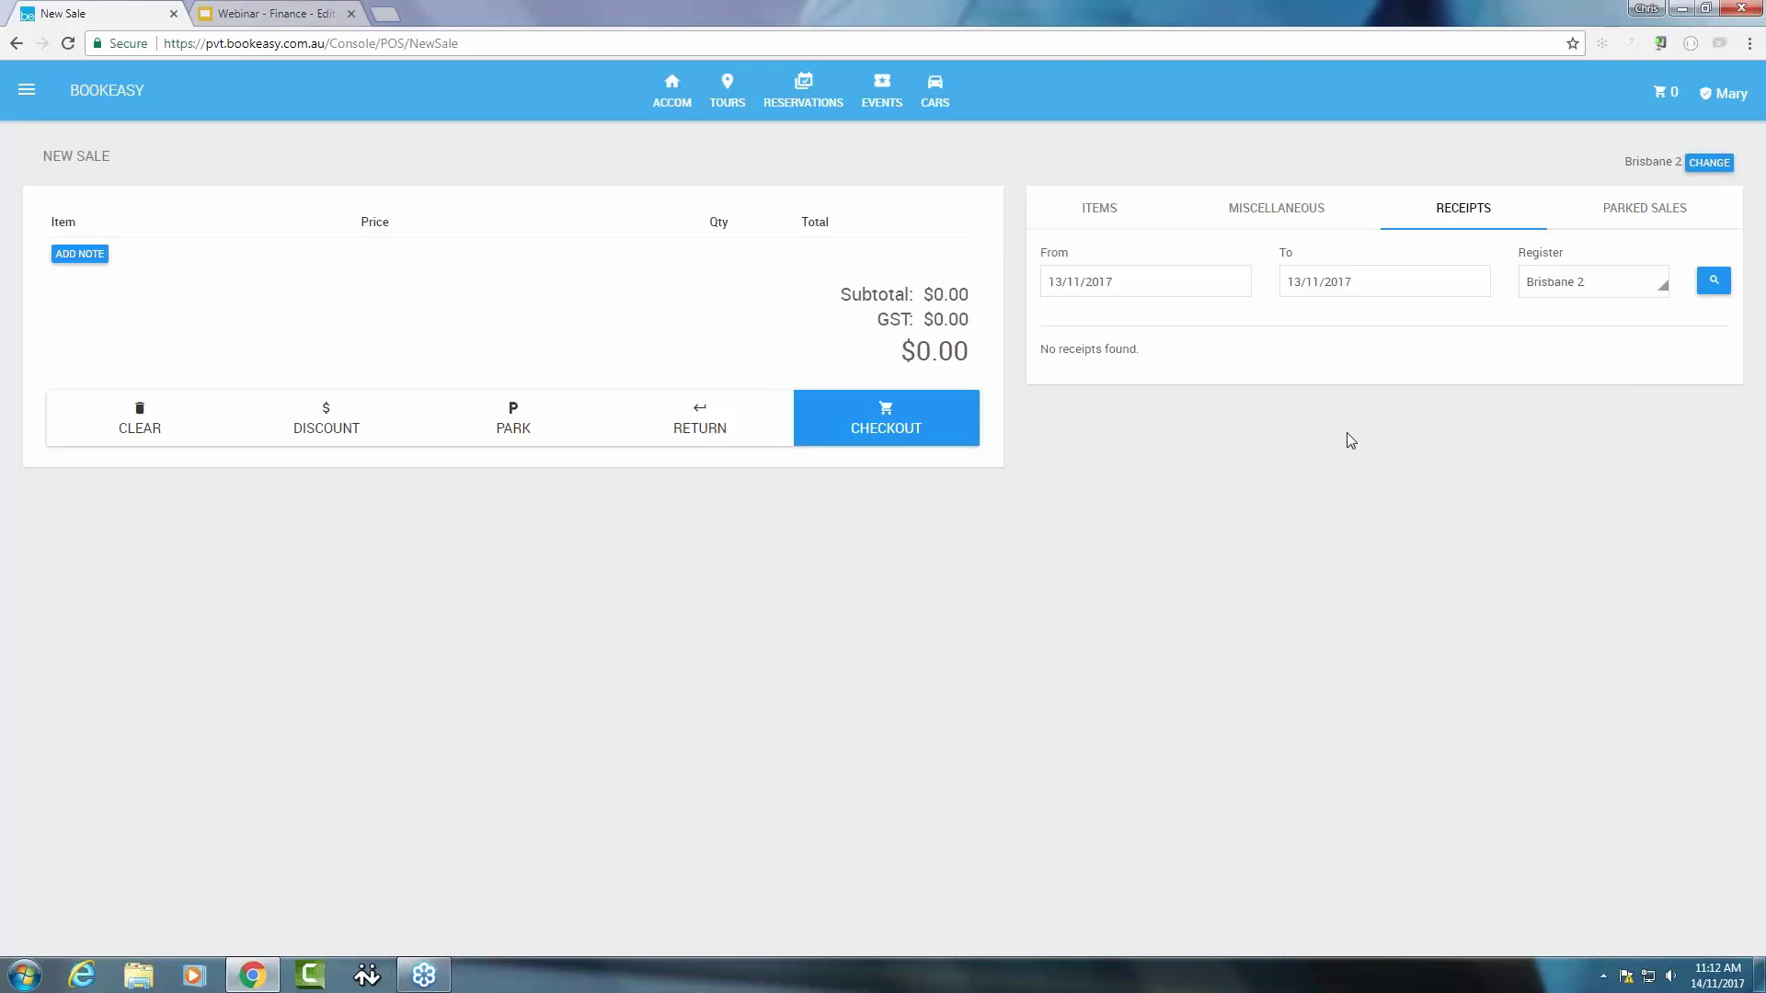
{"action": "left_click", "coordinate": [1572, 287]}
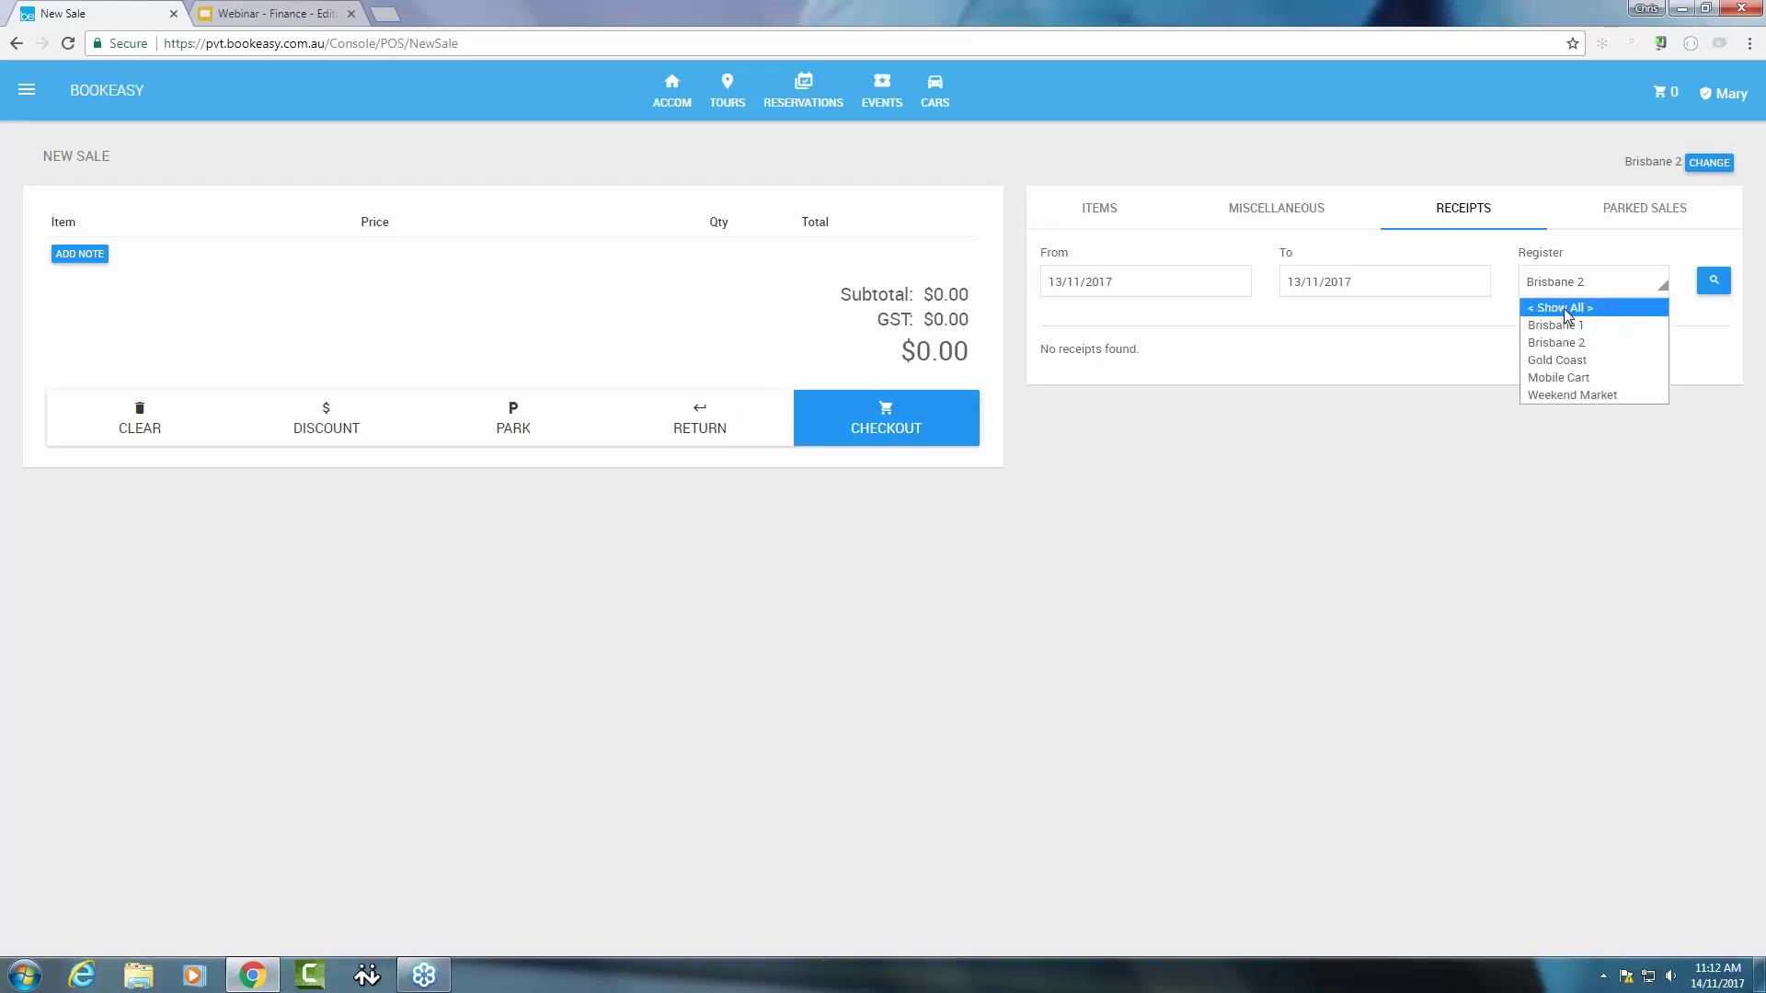
{"action": "left_click", "coordinate": [1563, 307]}
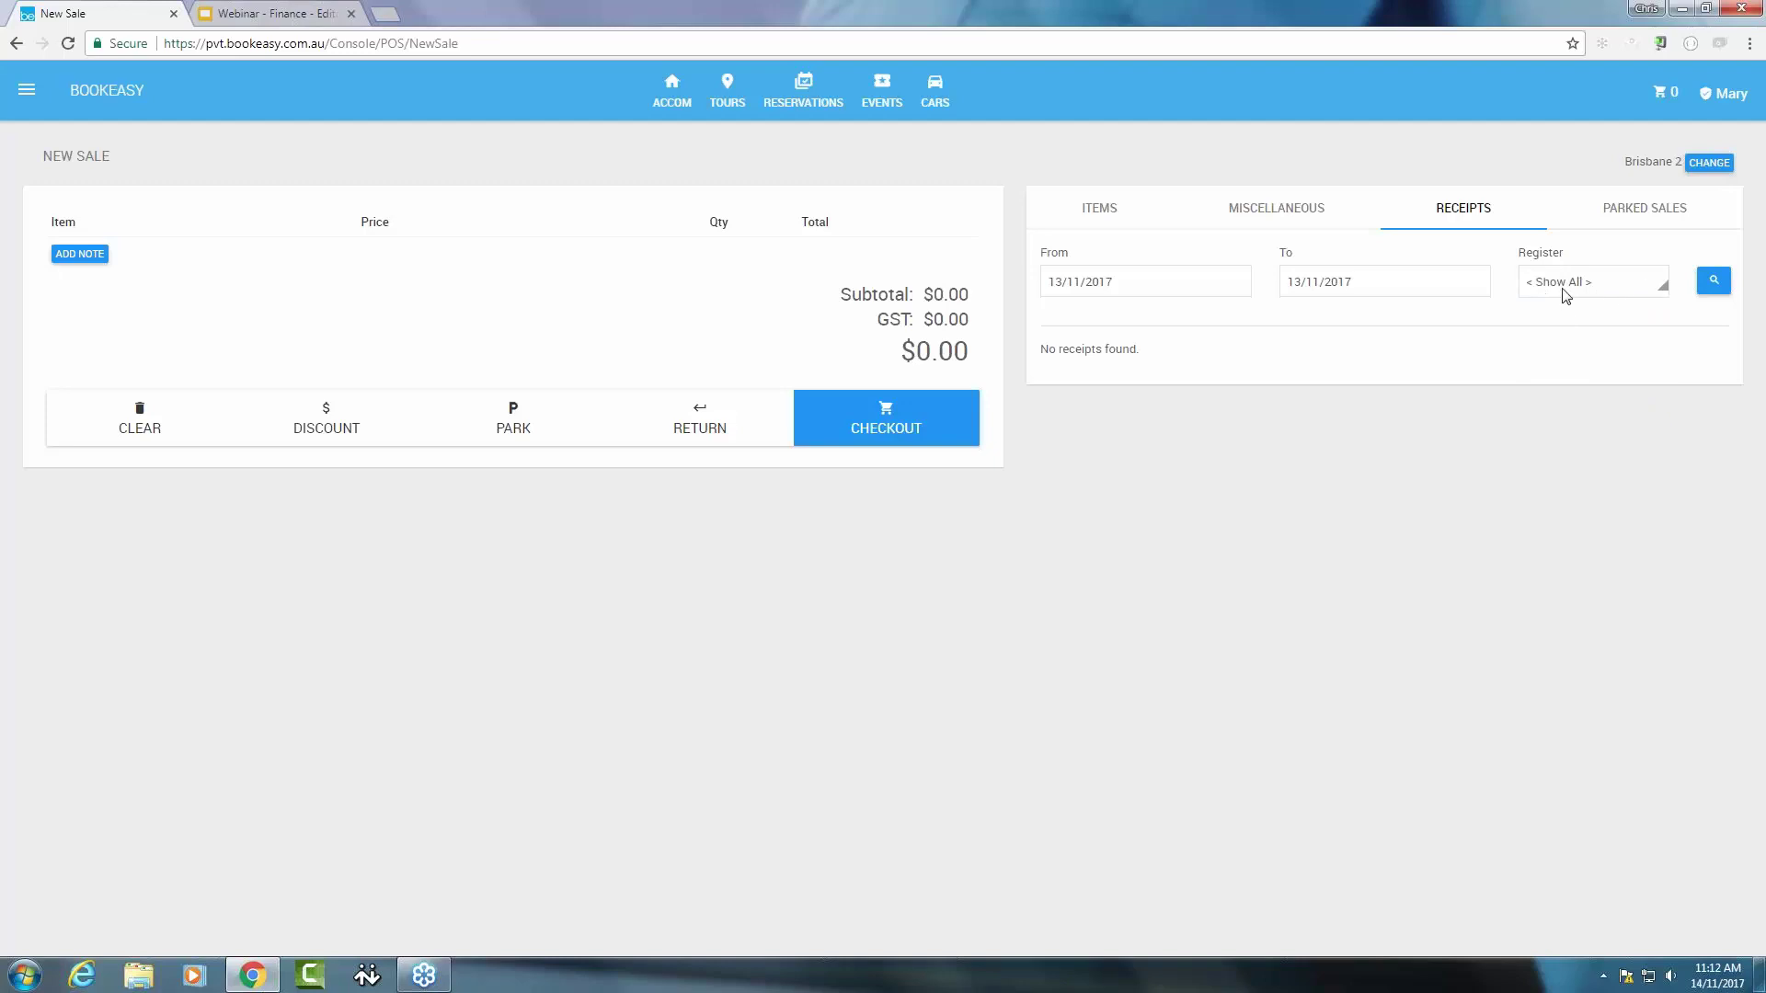
{"action": "left_click", "coordinate": [1712, 283]}
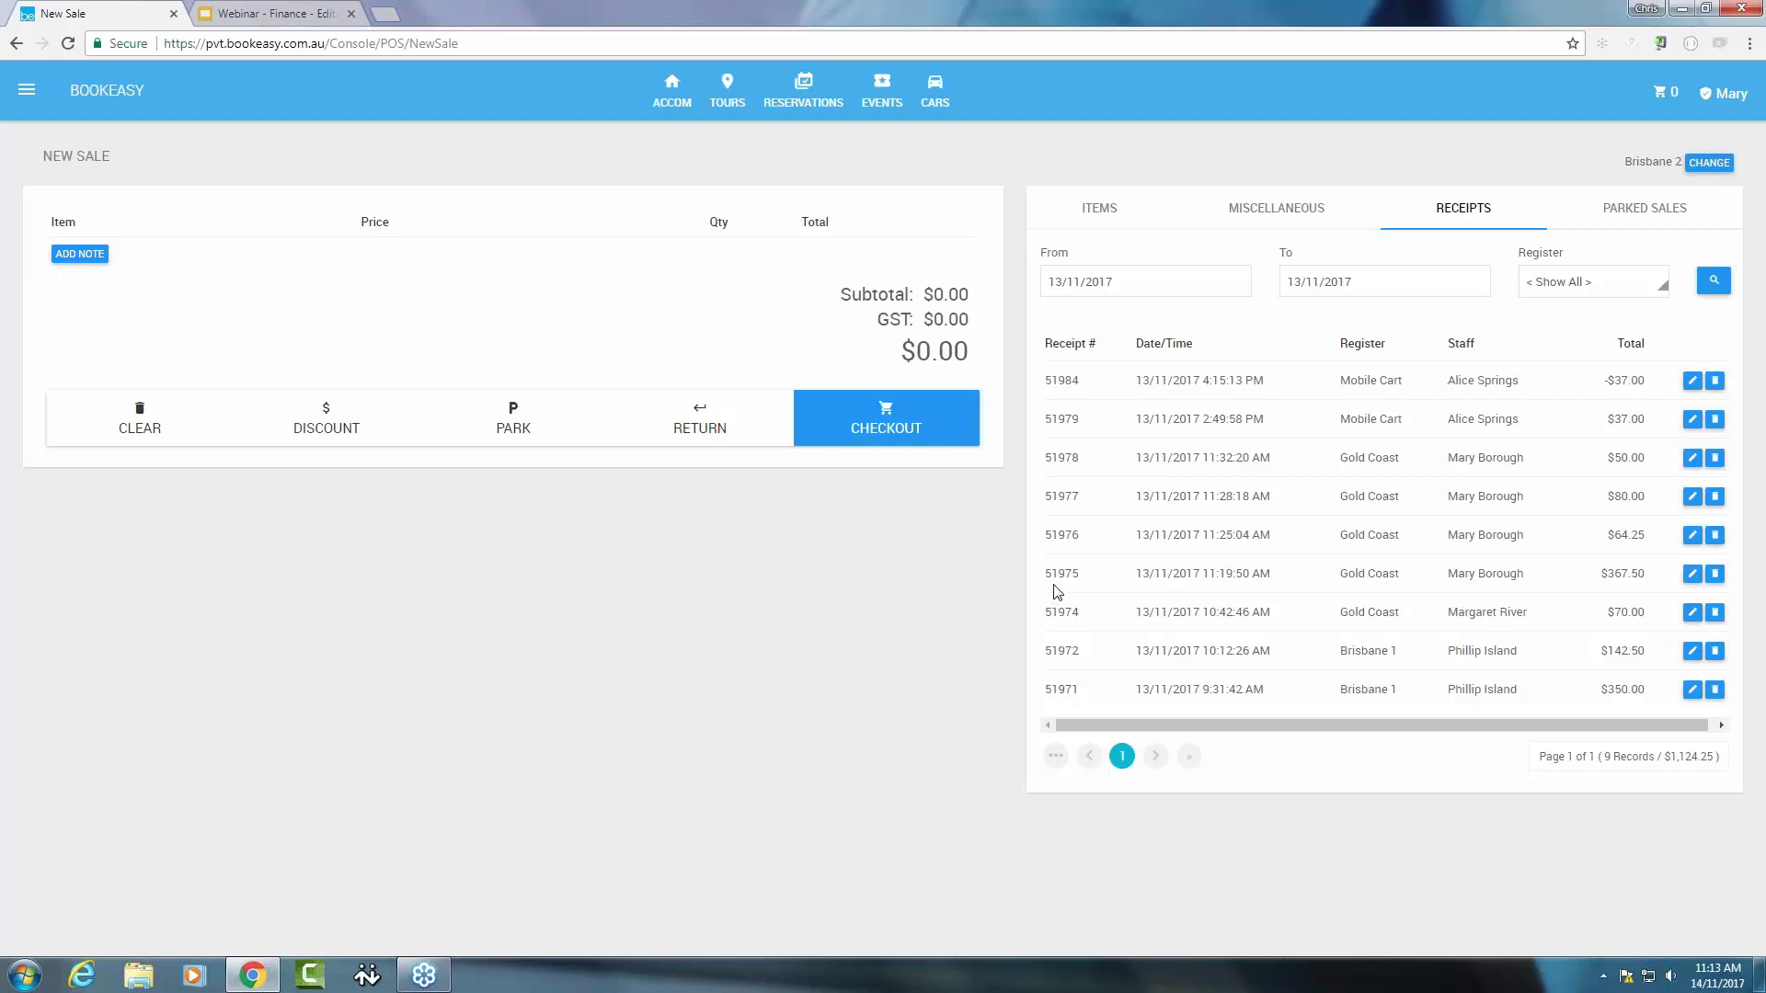
{"action": "left_click", "coordinate": [1691, 576]}
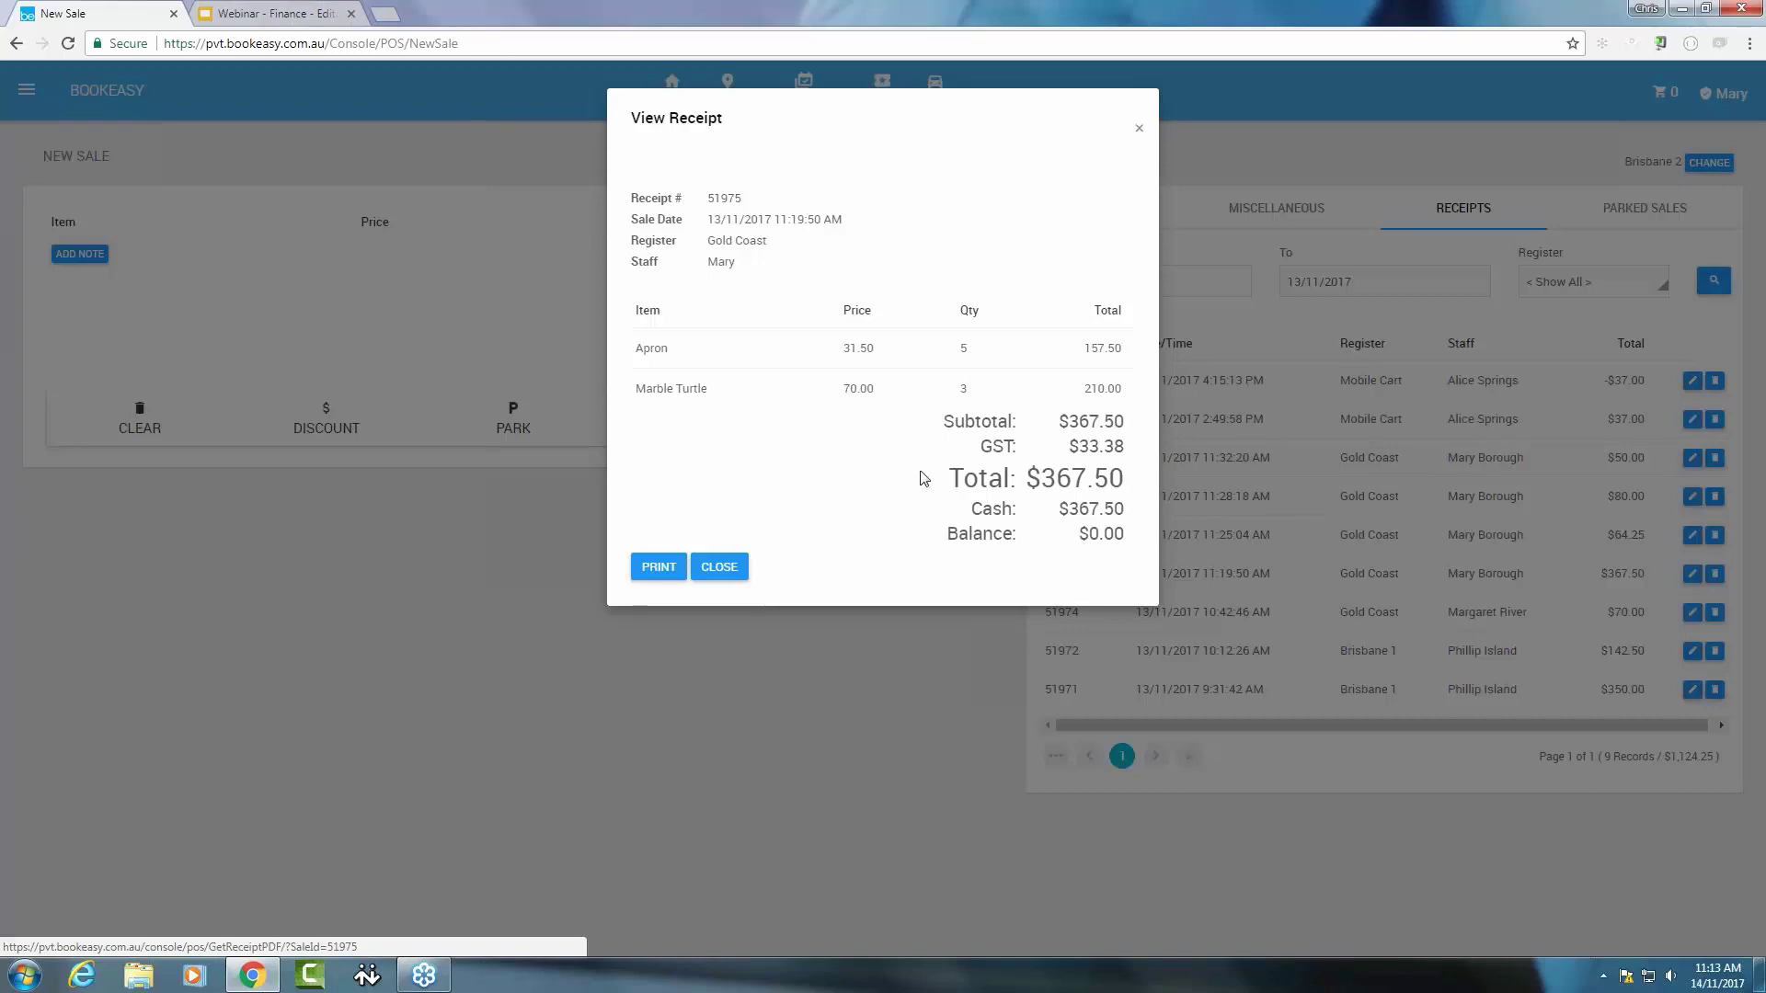
{"action": "left_click", "coordinate": [734, 570]}
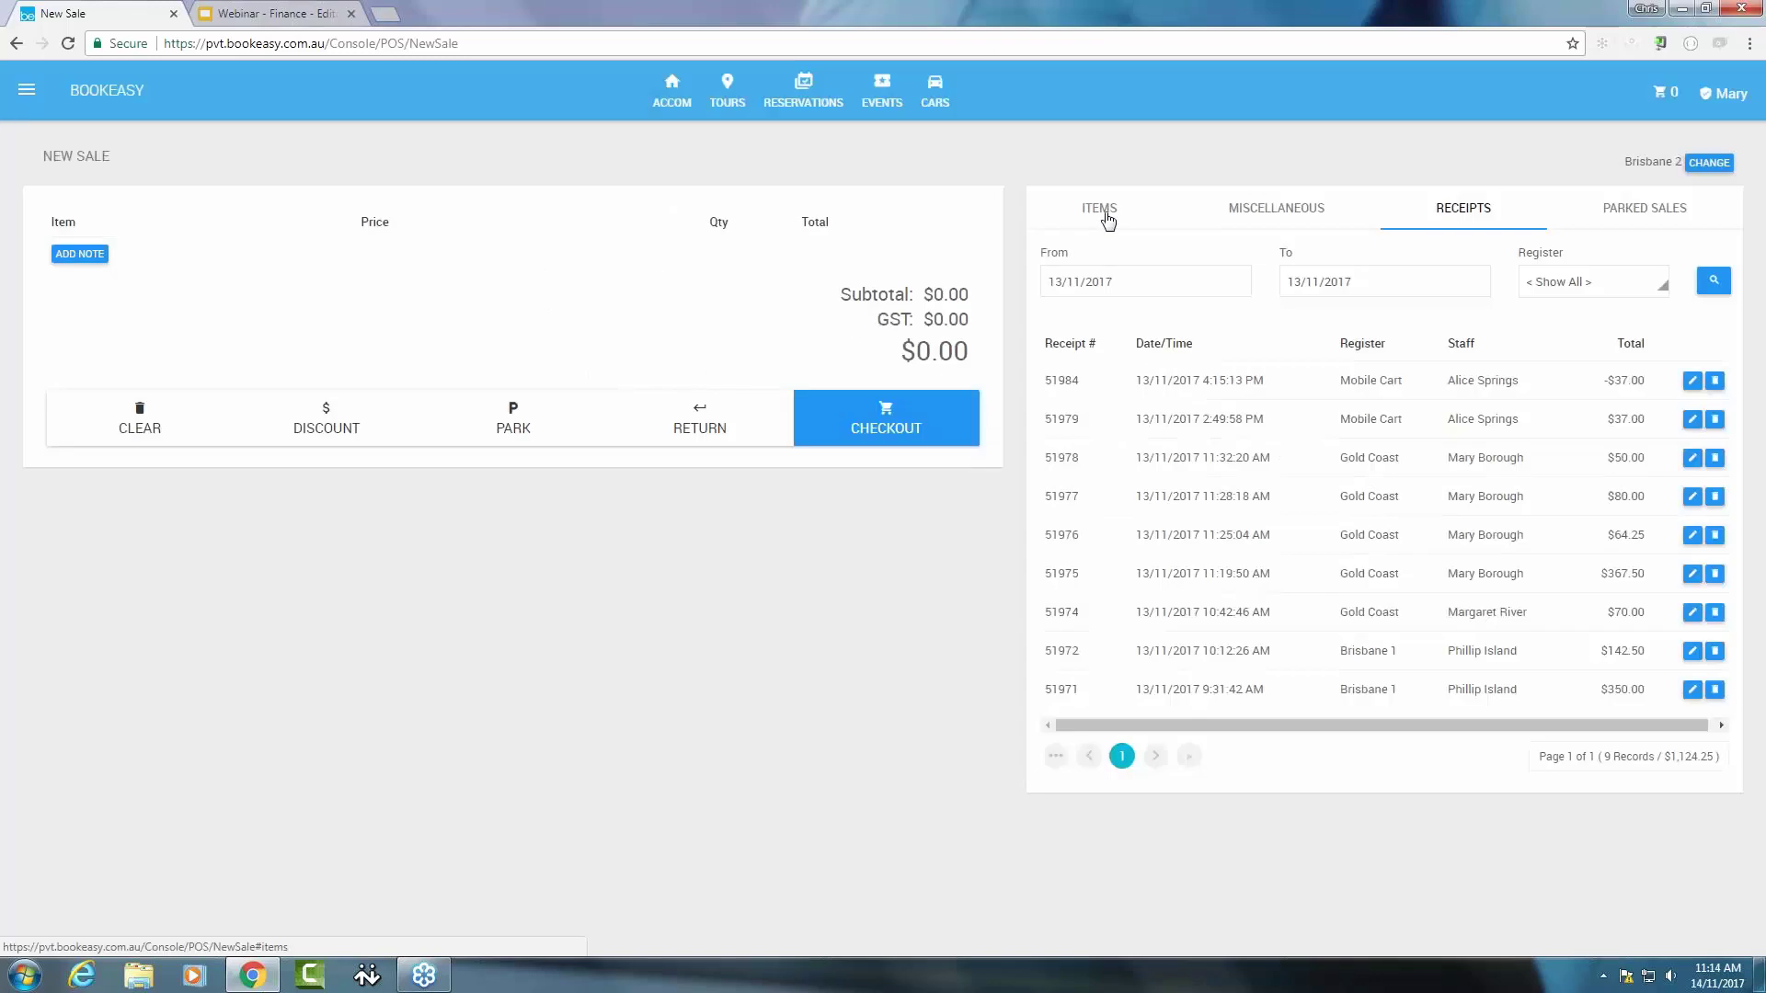
Add one Marble Turtle to the sale and one Fluffy Kangaroo as a returned item
{"action": "left_click", "coordinate": [1106, 217]}
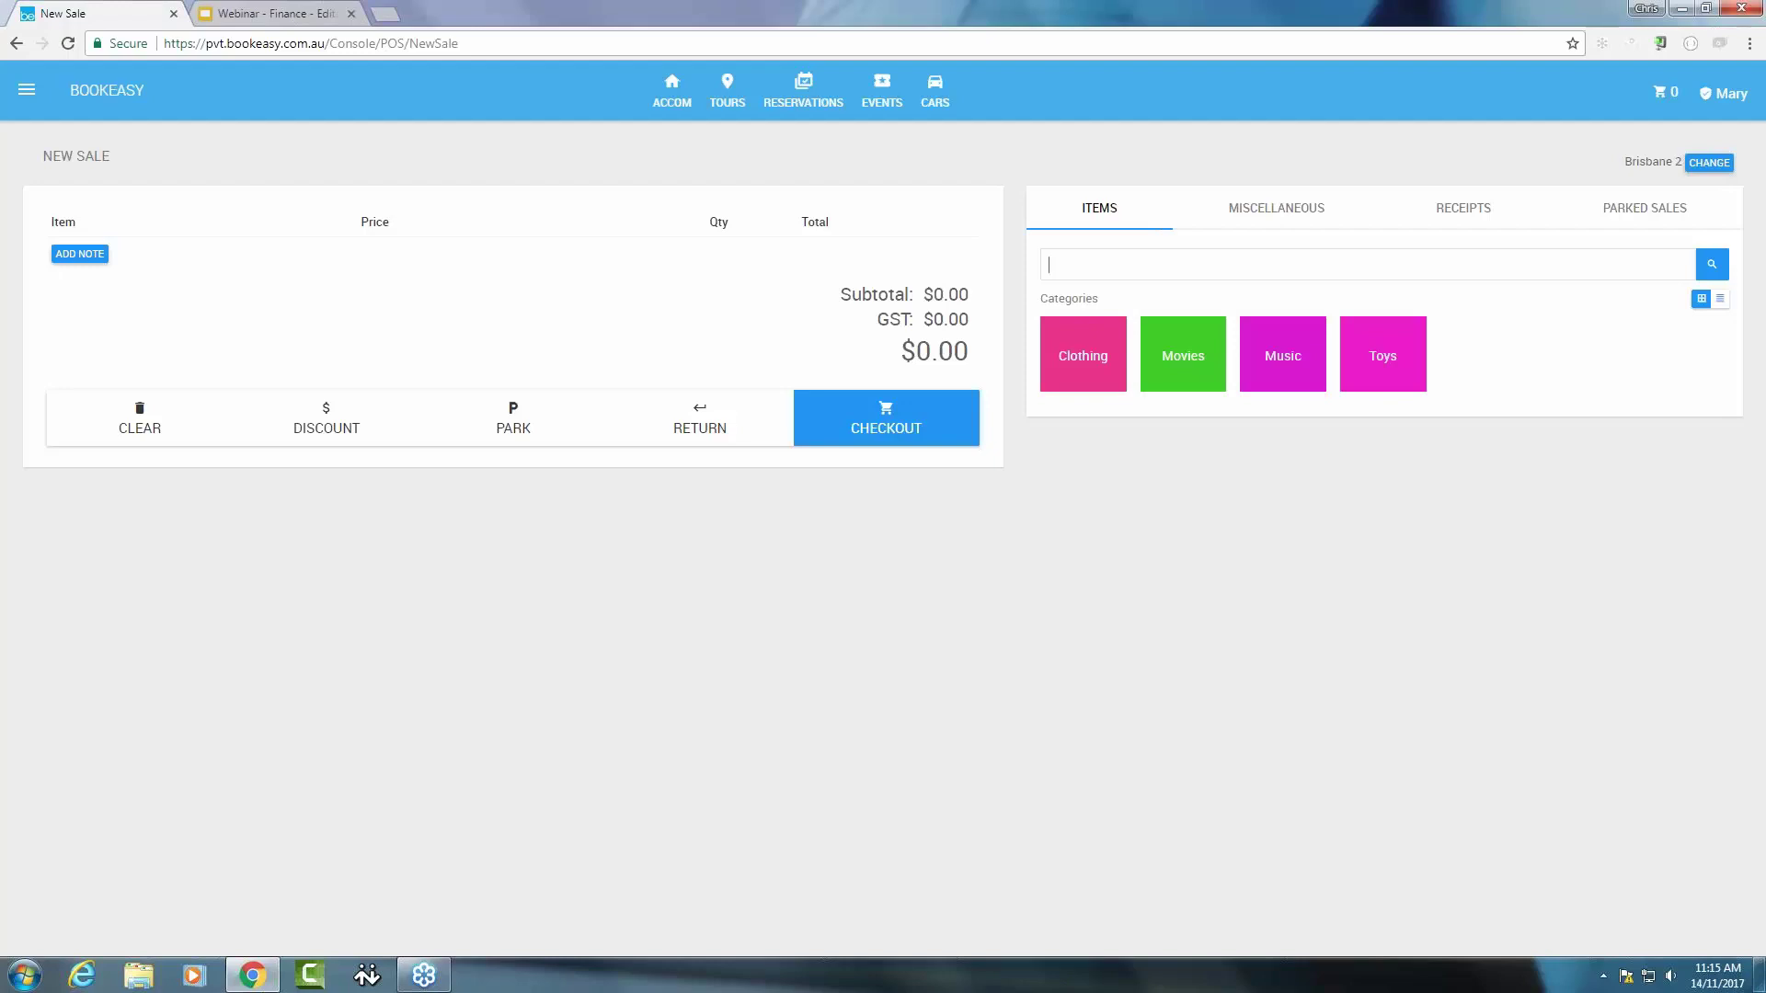
{"action": "left_click", "coordinate": [1153, 273]}
{"action": "type", "text": "marble turtle"}
{"action": "key", "text": "Return"}
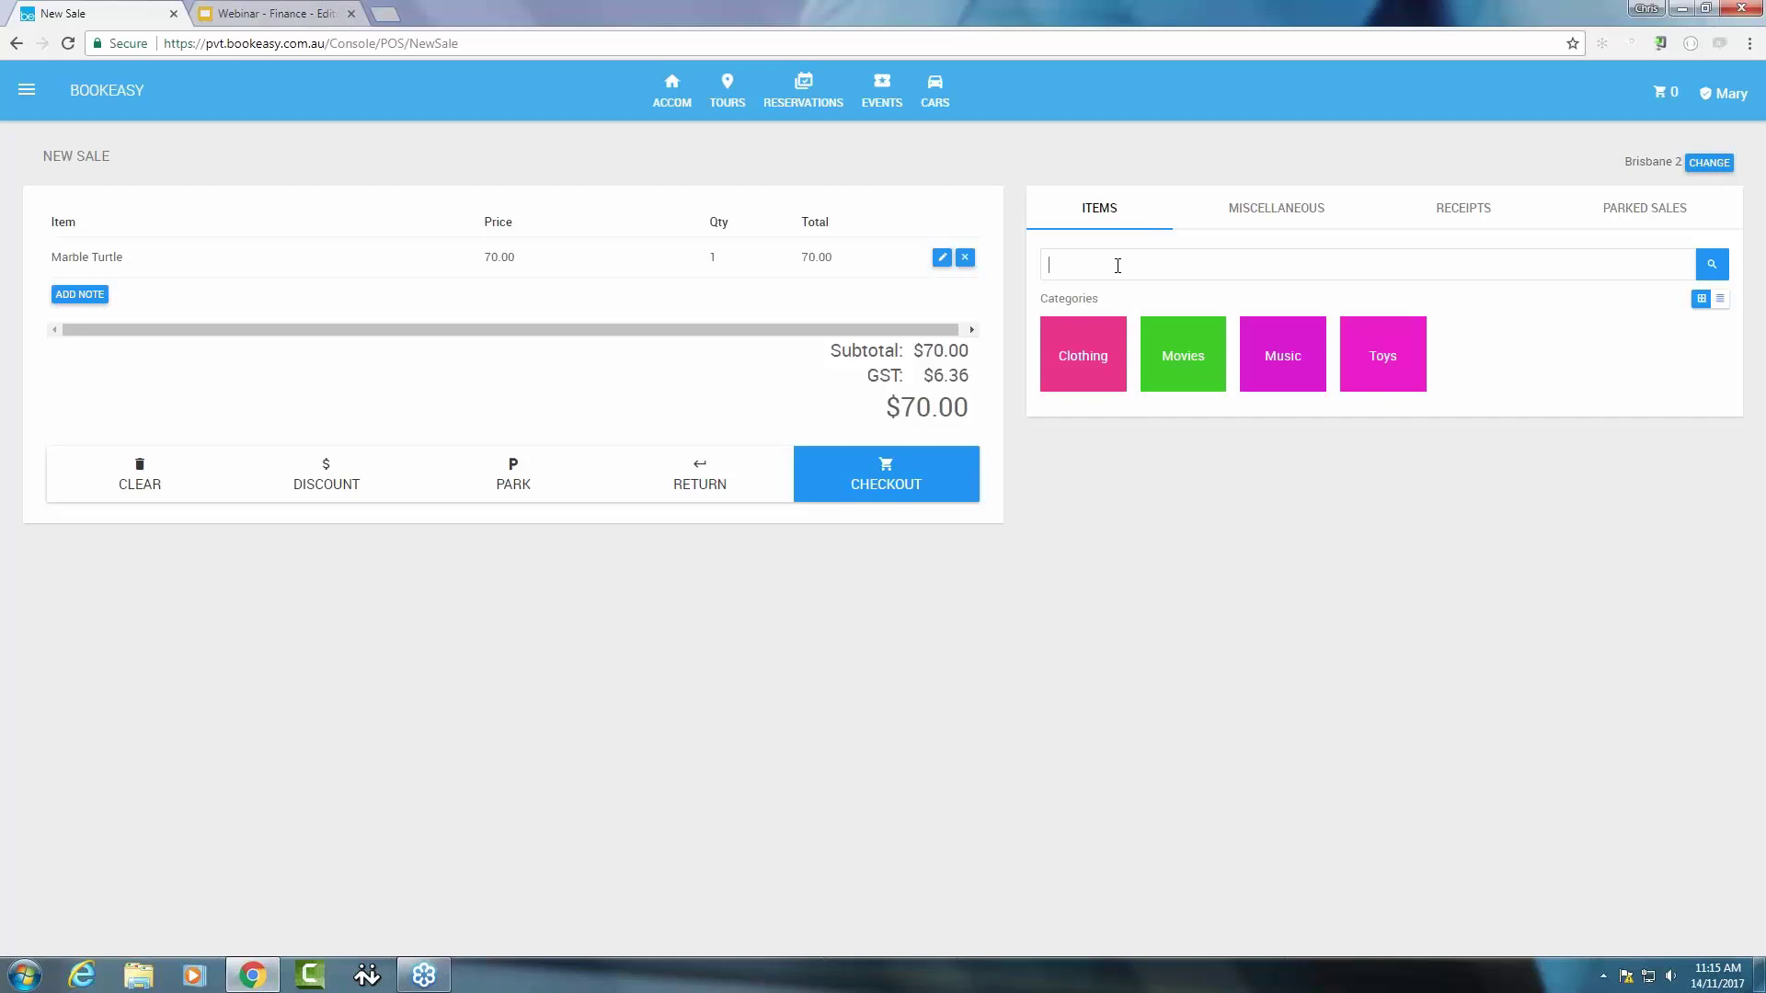
{"action": "left_click", "coordinate": [736, 476]}
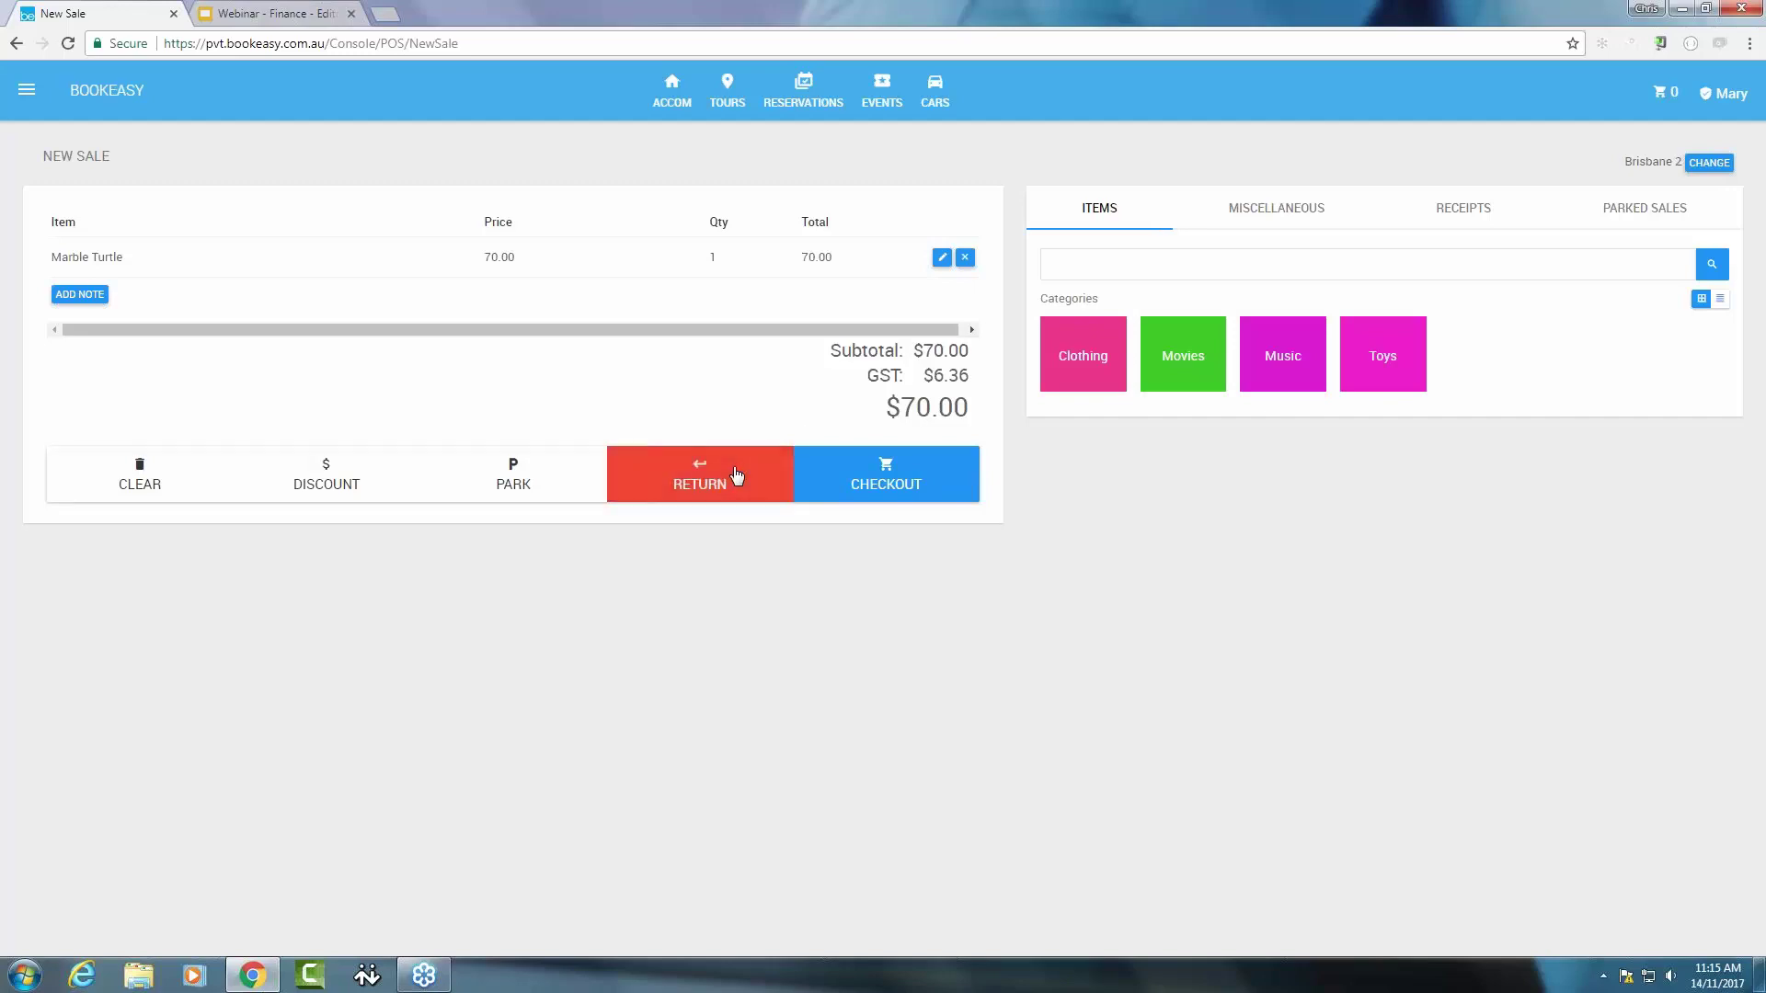
{"action": "key", "text": "Return"}
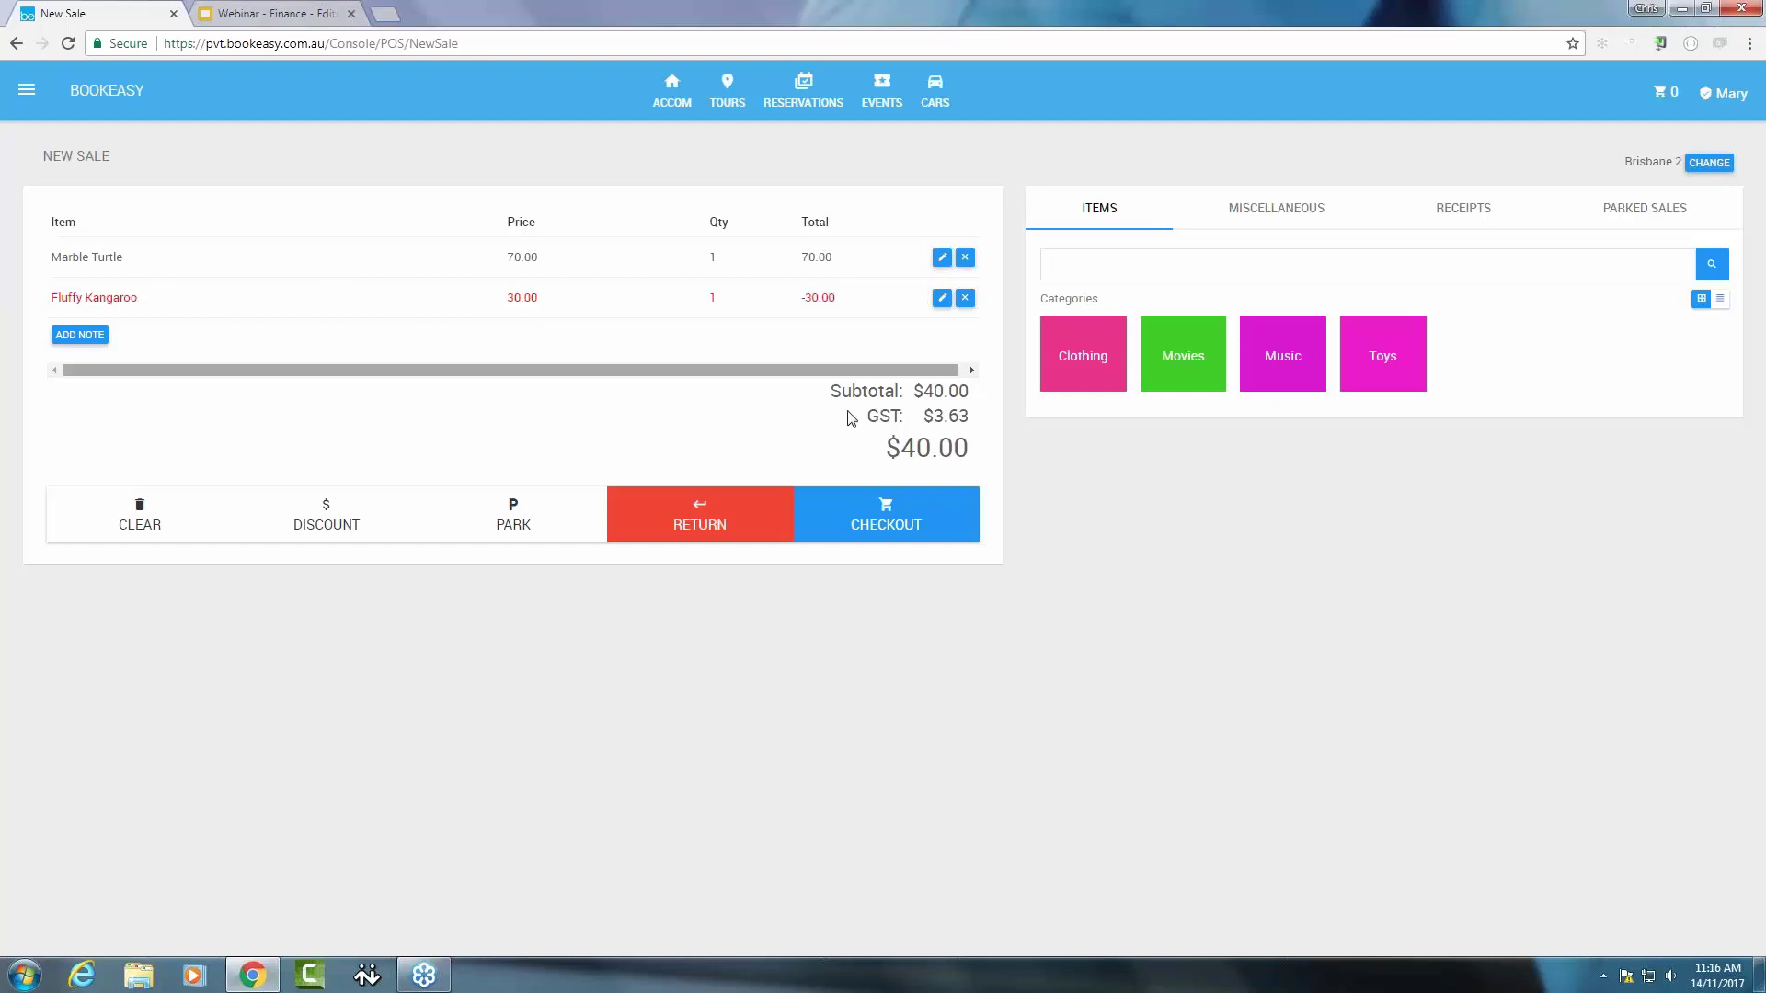
Check out the exchange as a cash payment with $50 tendered, and produce a receipt
{"action": "left_click", "coordinate": [866, 532]}
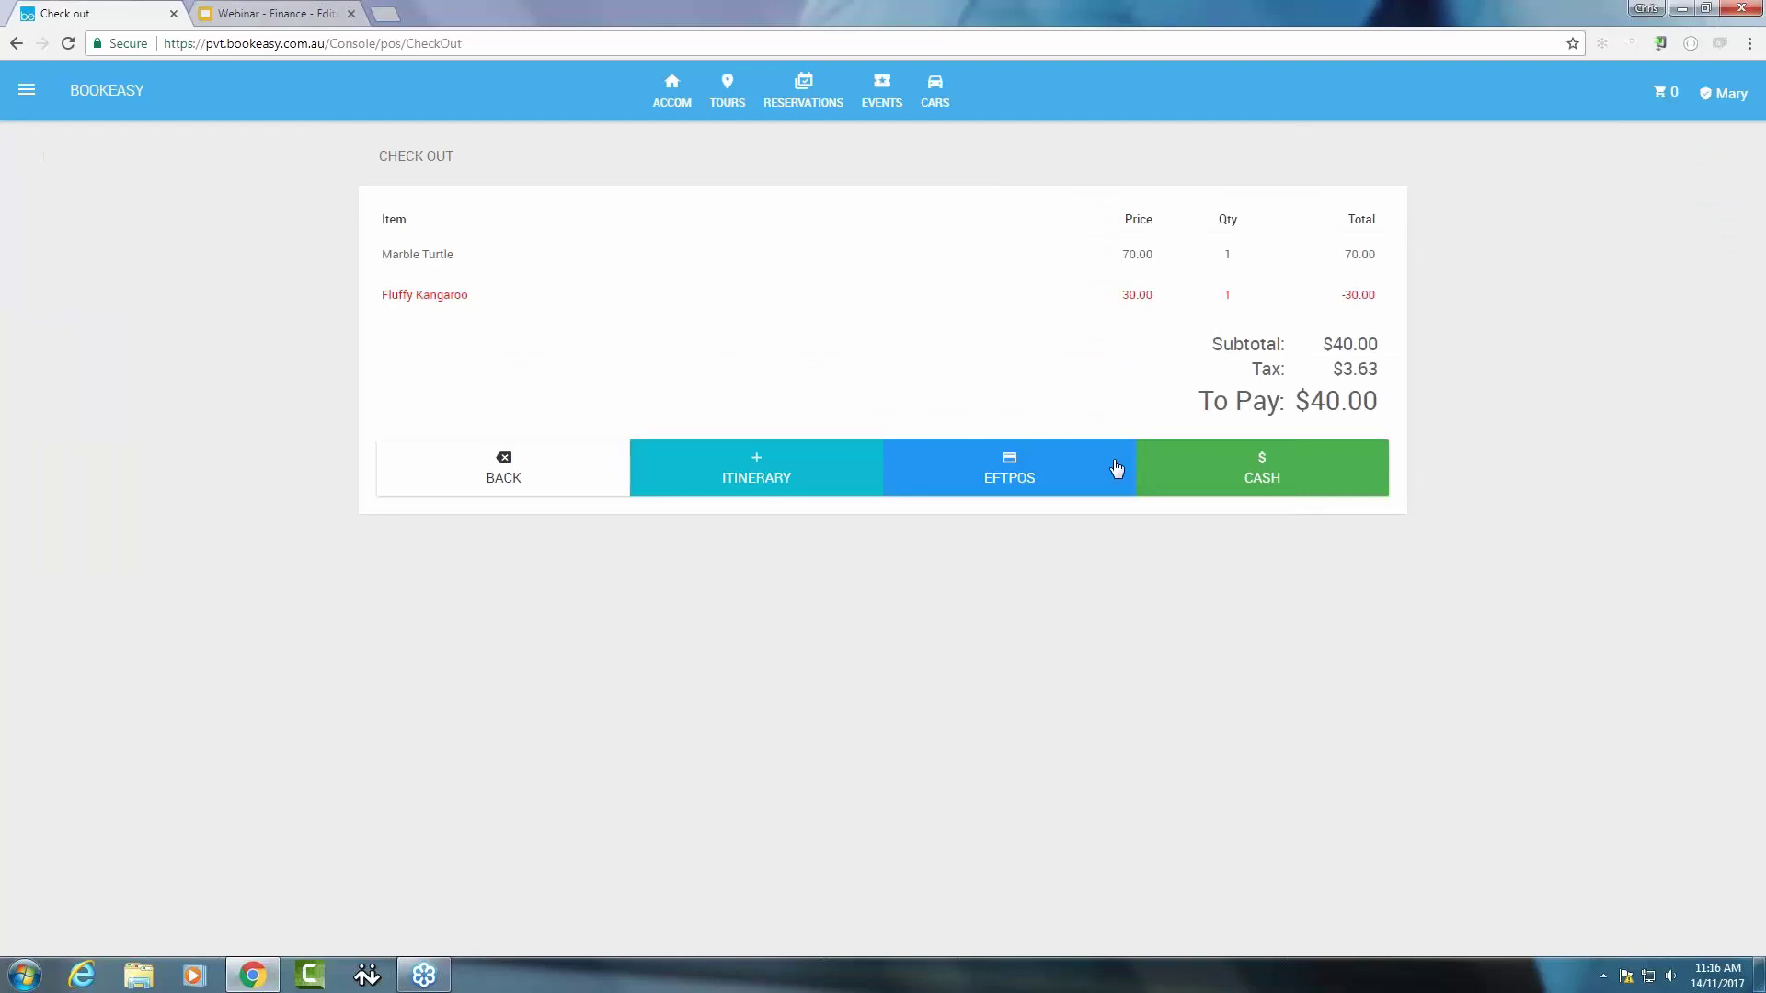
{"action": "left_click", "coordinate": [1238, 464]}
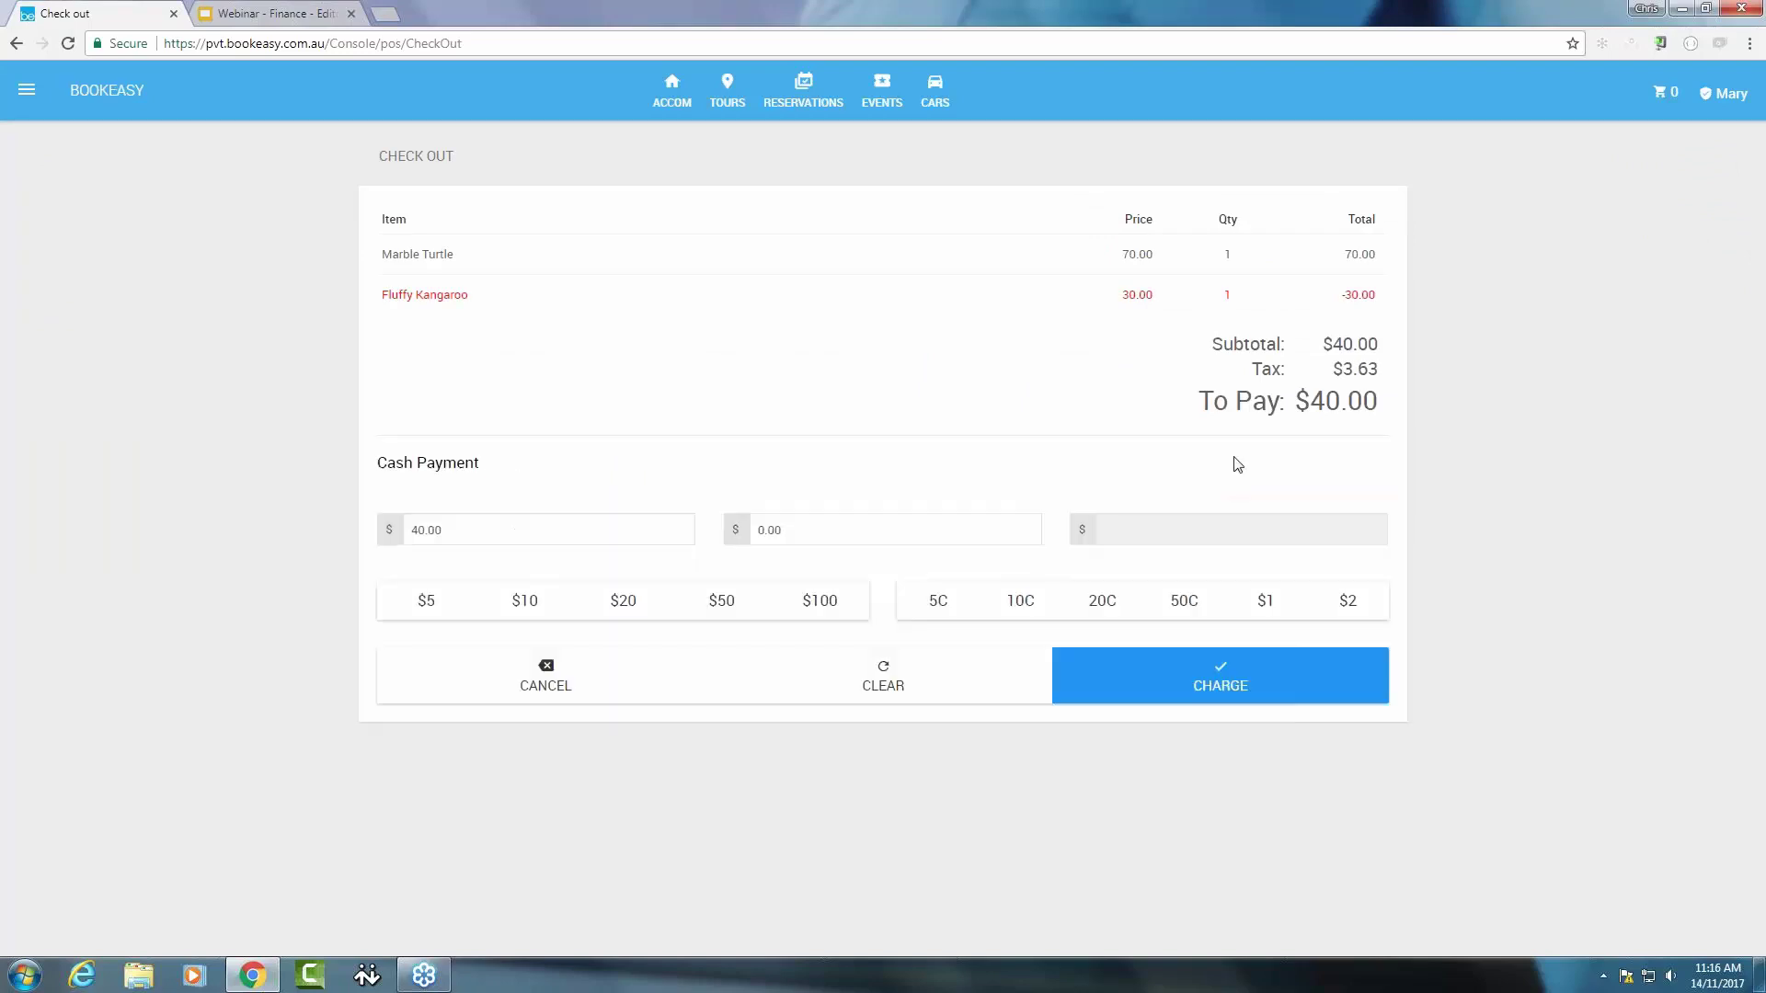
{"action": "left_click", "coordinate": [722, 609]}
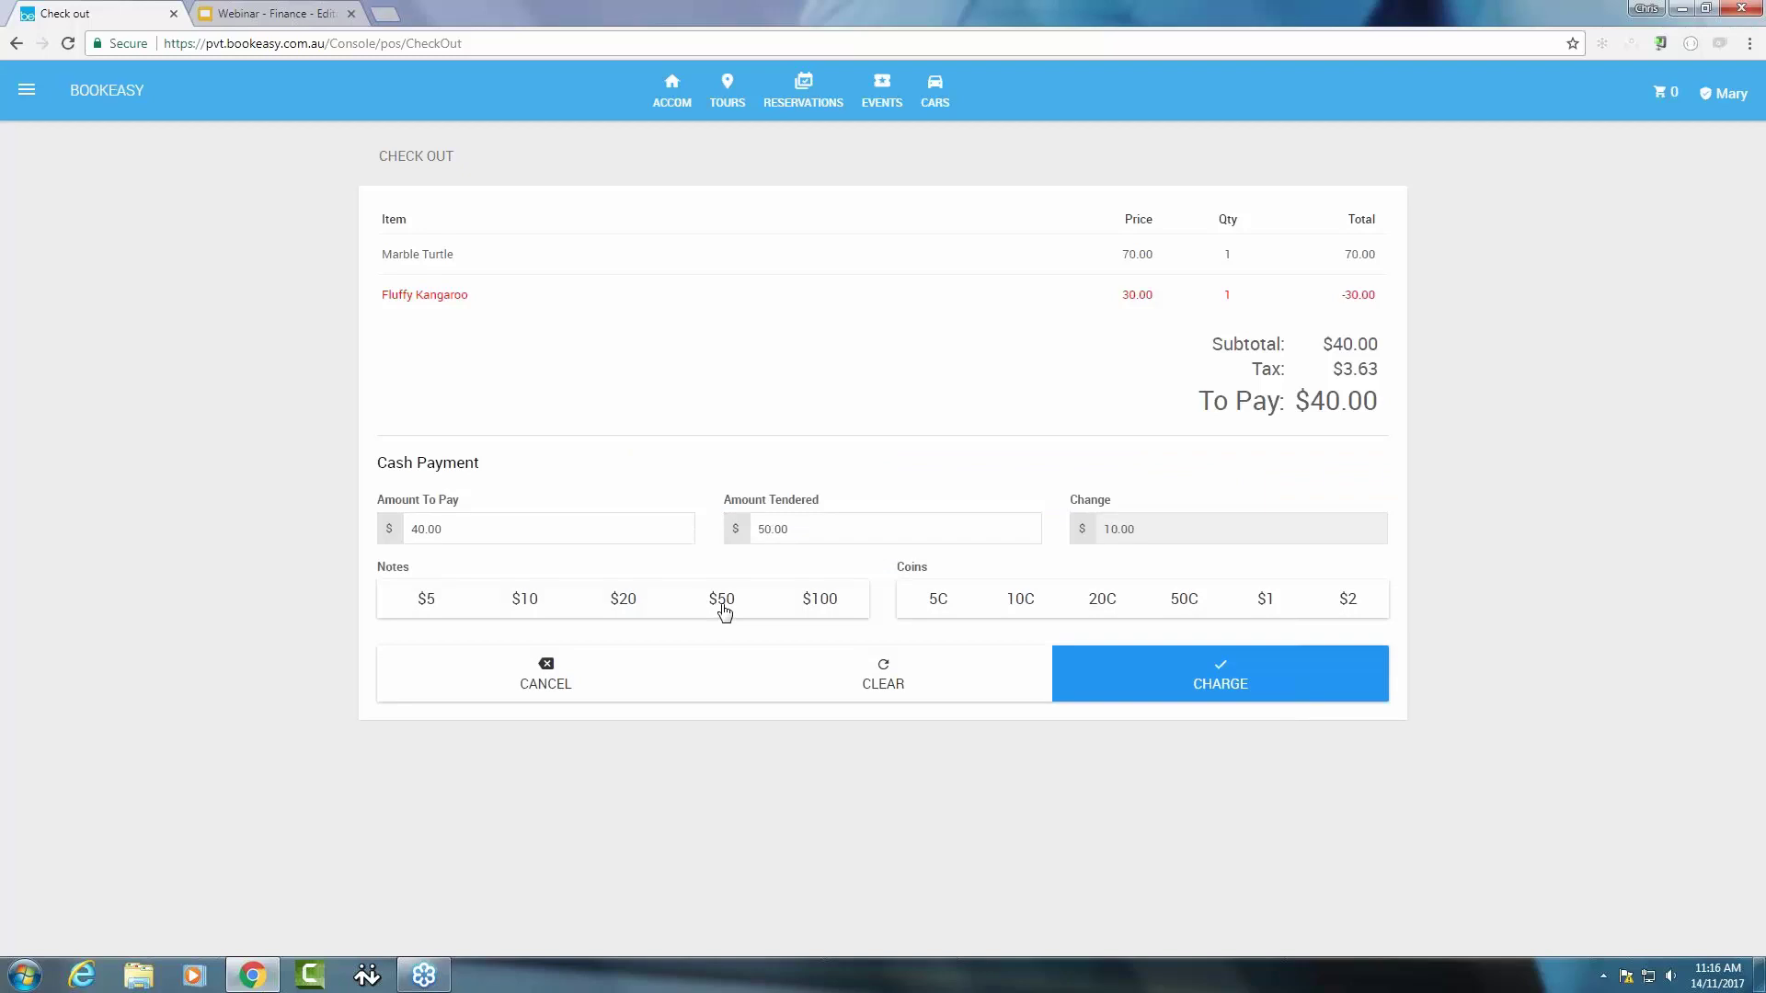
{"action": "left_click", "coordinate": [1226, 689]}
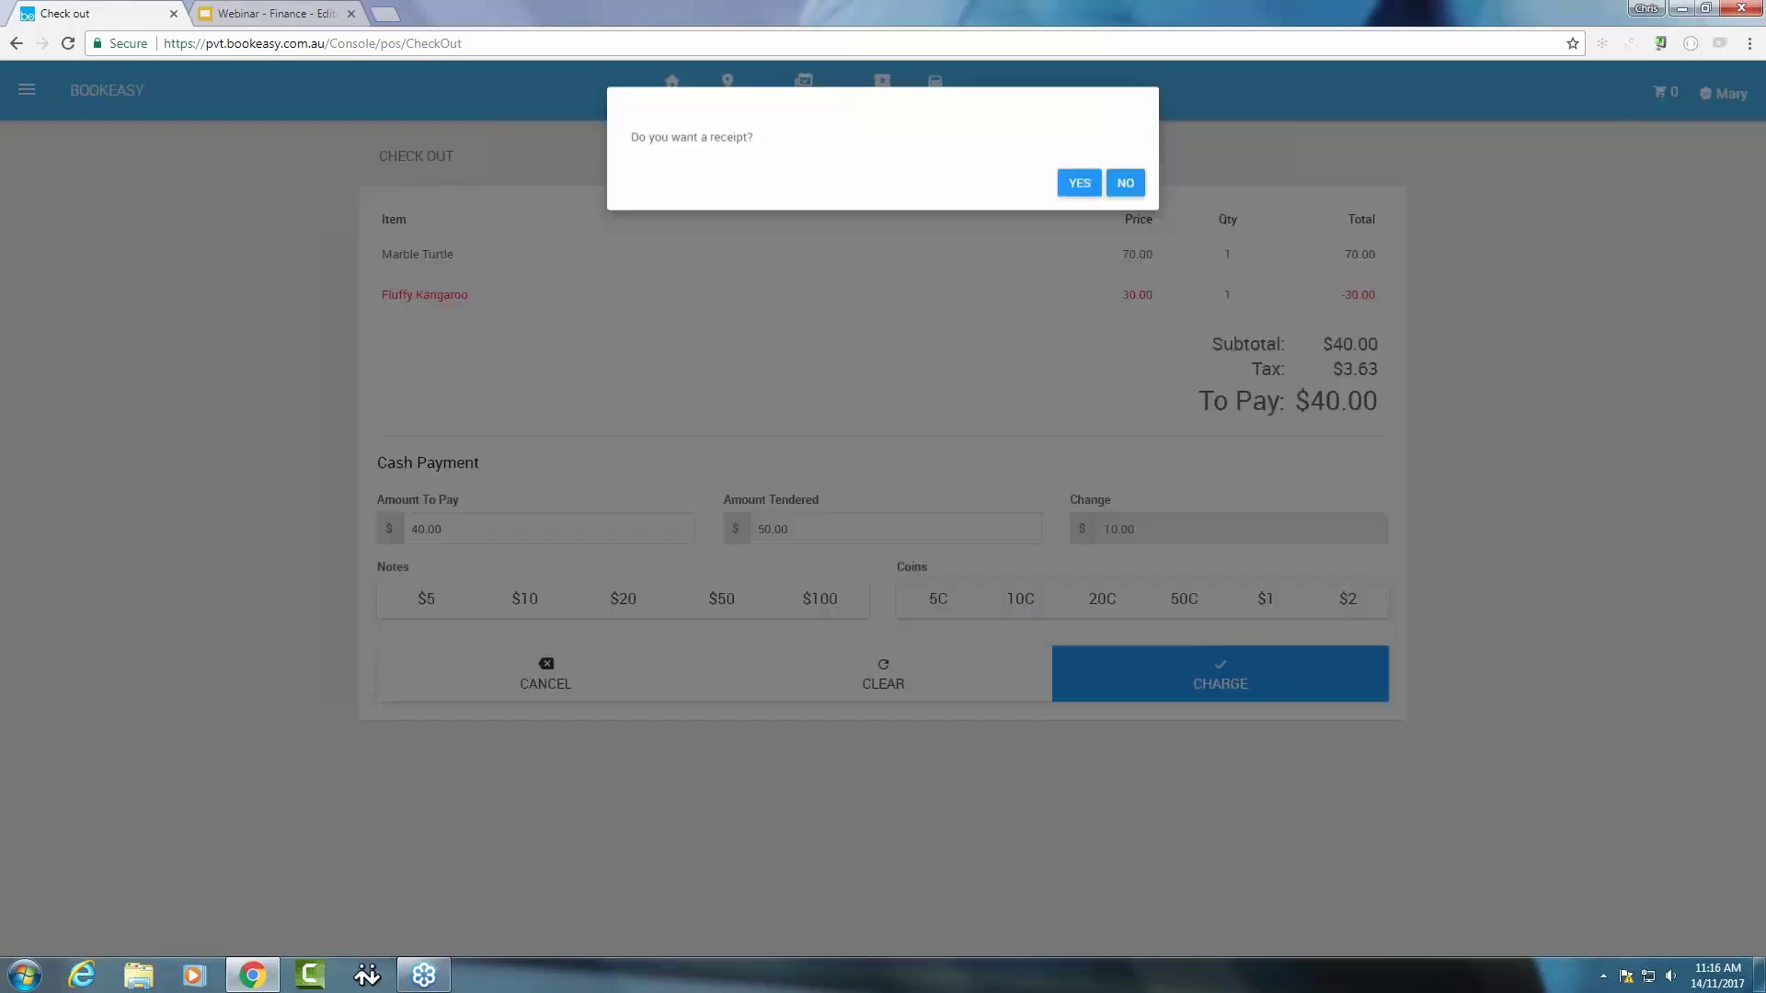
{"action": "left_click", "coordinate": [1076, 184]}
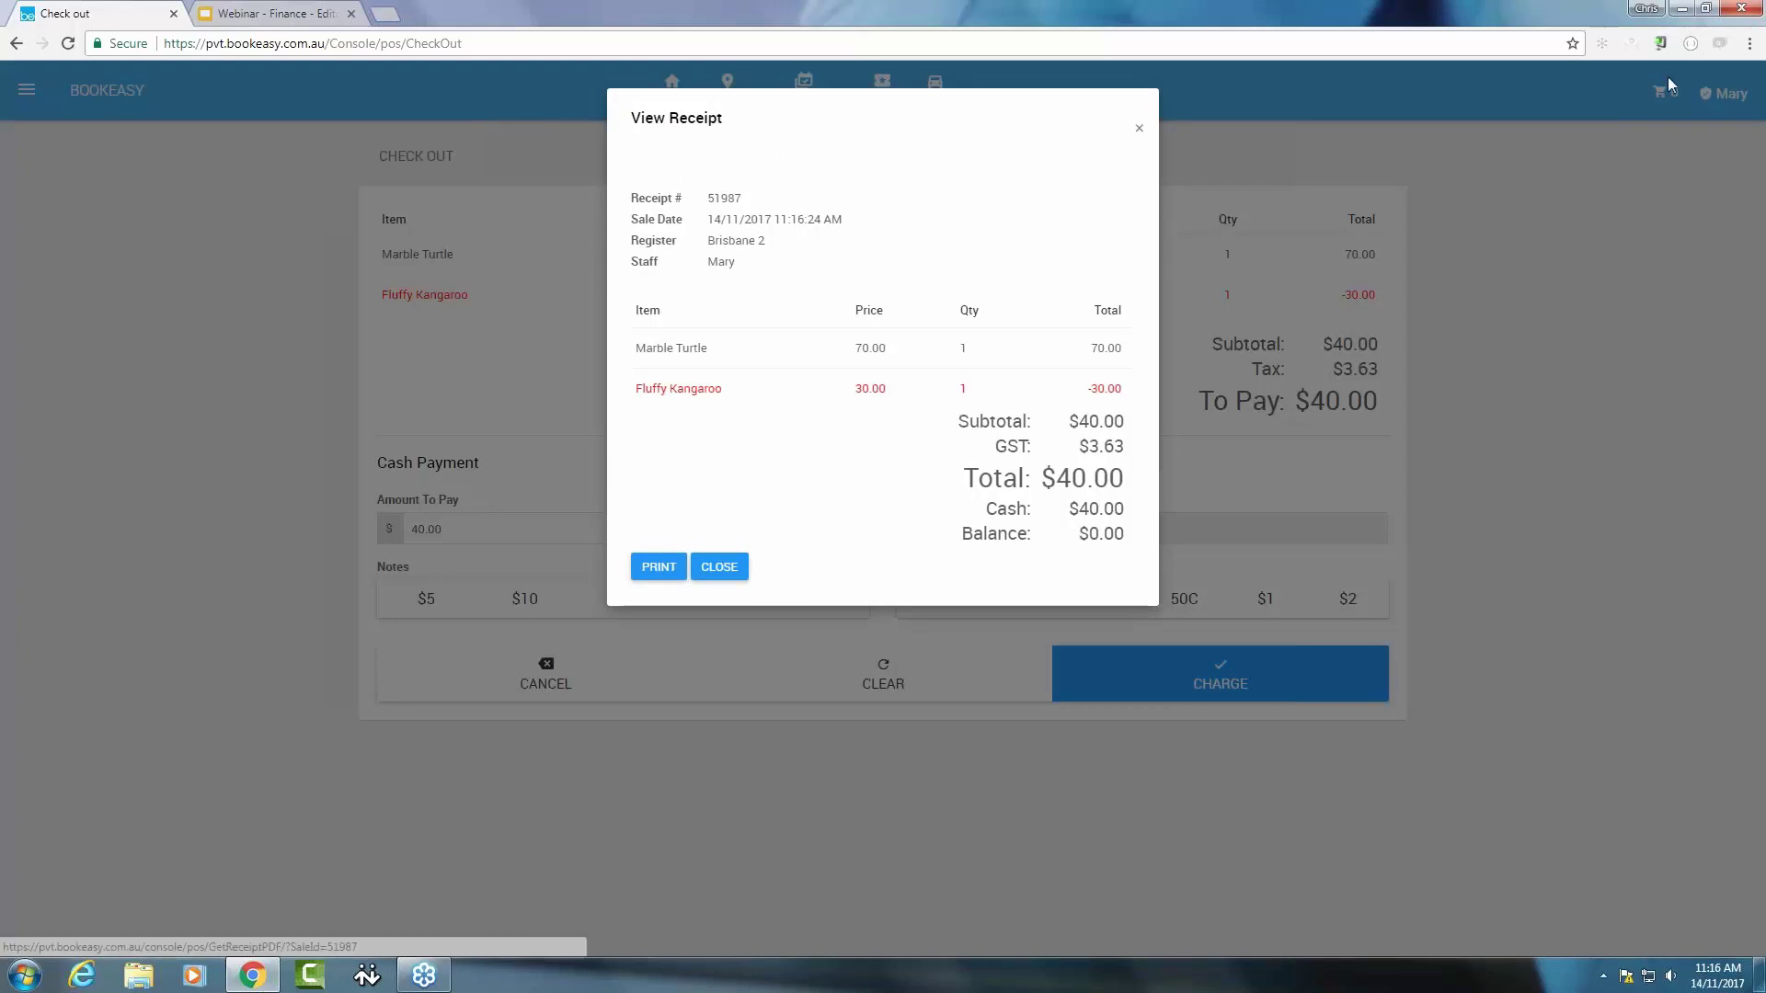
{"action": "left_click", "coordinate": [1520, 111]}
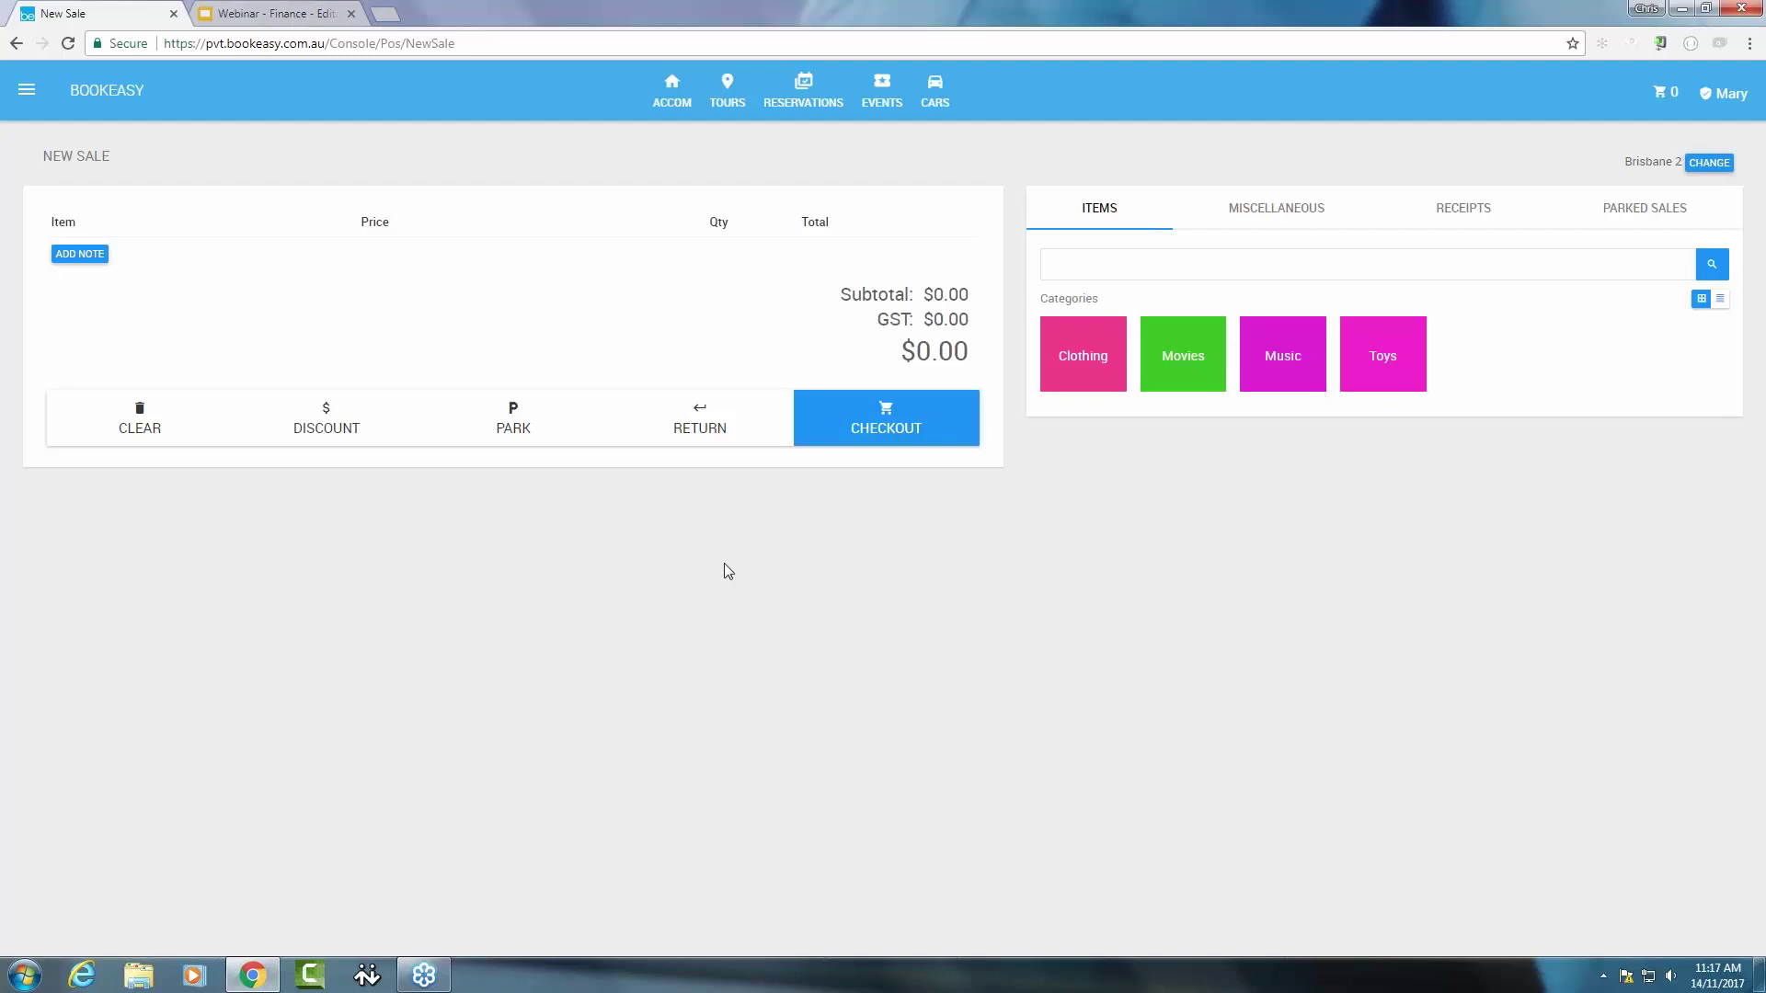
Search receipts from 06/11/2017 to 13/11/2017 across all registers
{"action": "left_click", "coordinate": [1453, 215]}
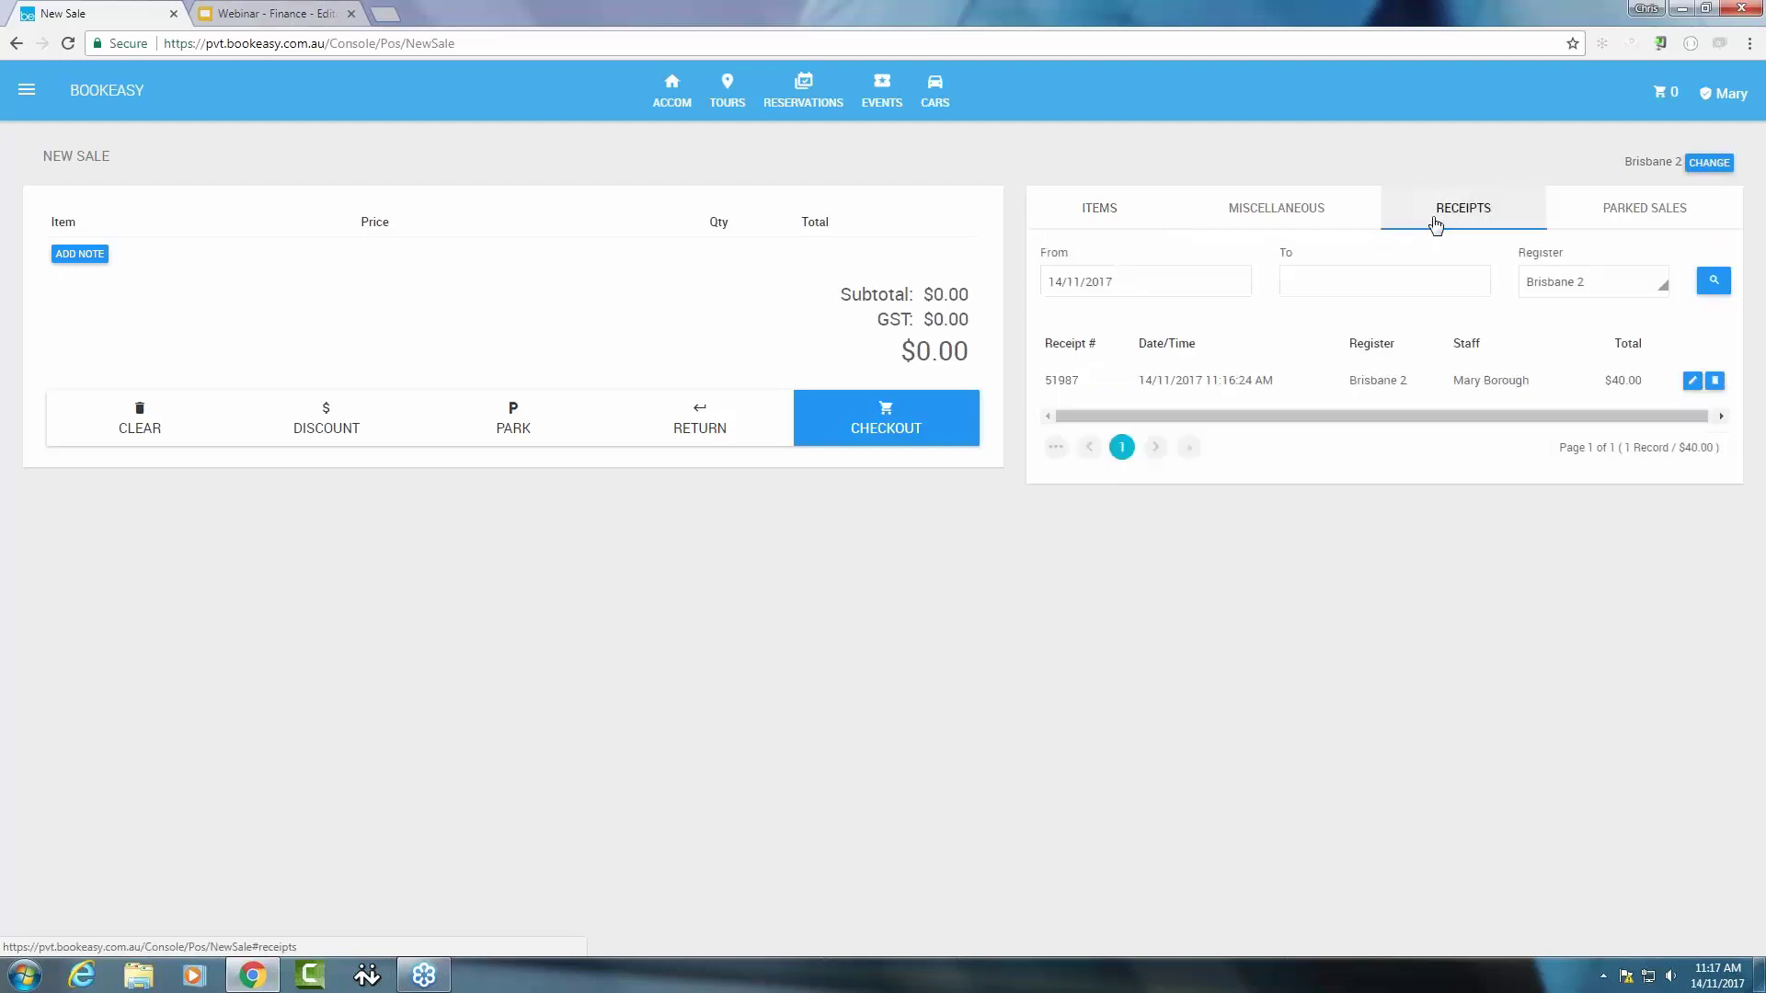
{"action": "left_click", "coordinate": [1160, 273]}
{"action": "left_click", "coordinate": [1091, 413]}
{"action": "left_click", "coordinate": [1328, 281]}
{"action": "left_click", "coordinate": [1333, 444]}
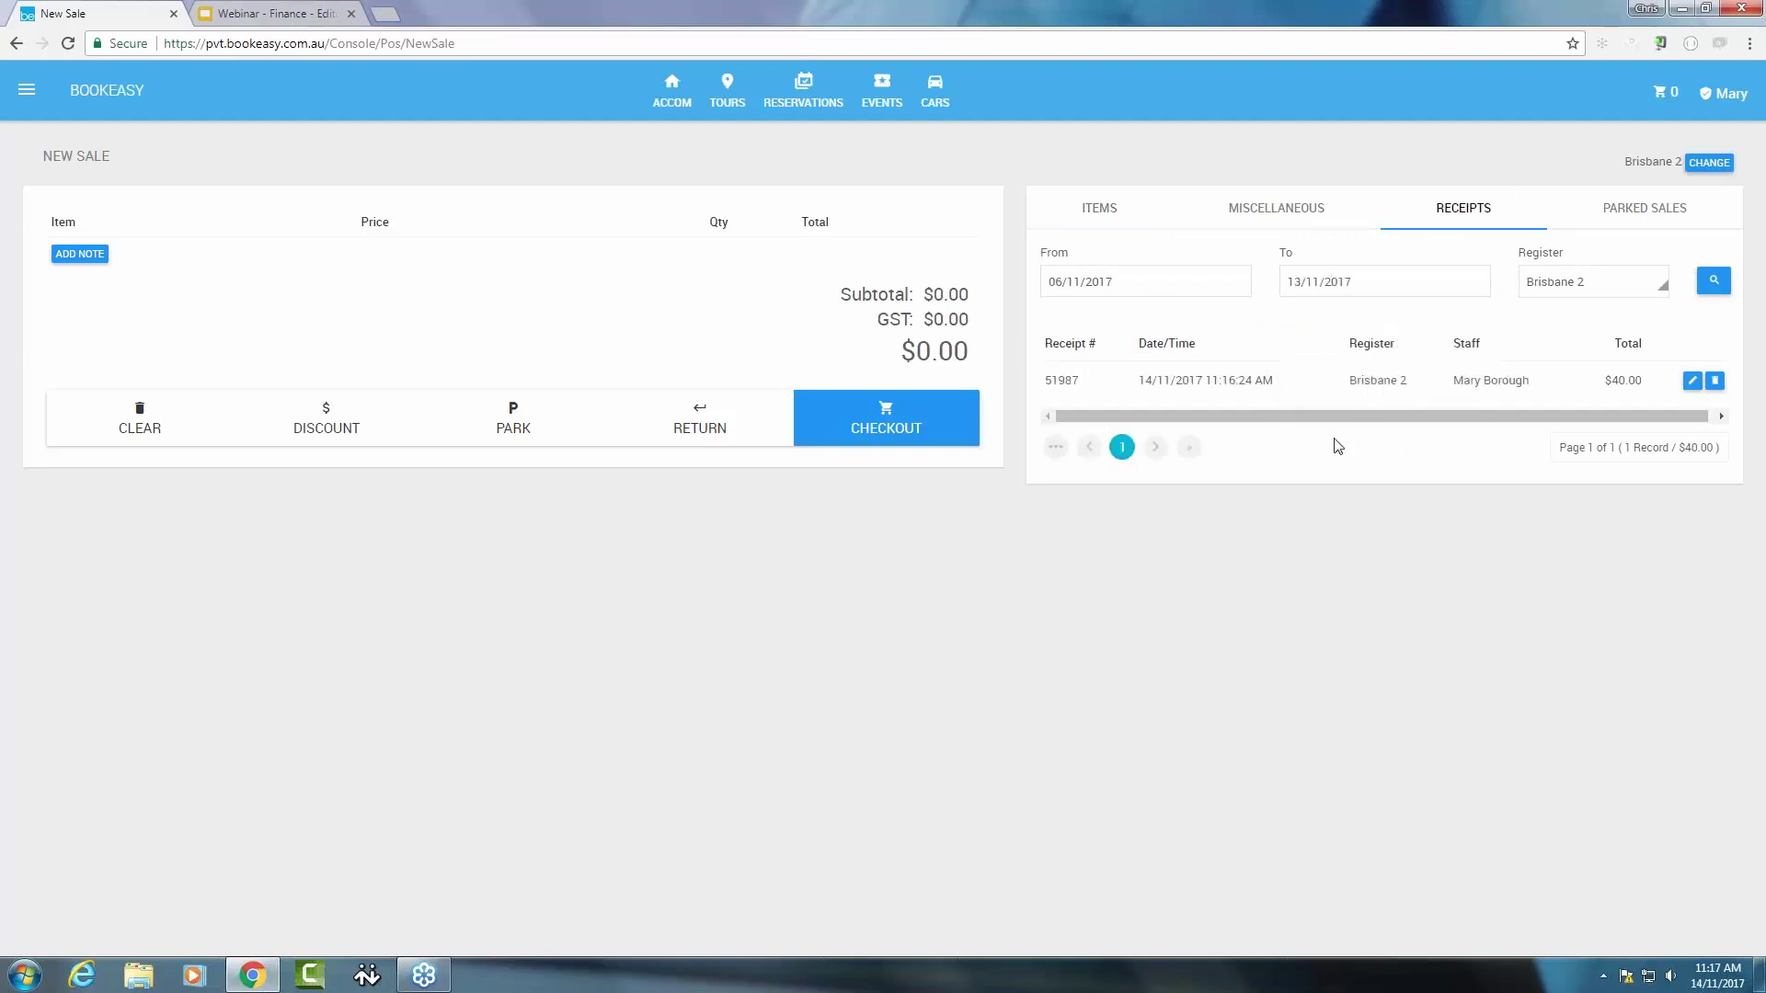
{"action": "left_click", "coordinate": [1582, 285]}
{"action": "left_click", "coordinate": [1587, 304]}
{"action": "left_click", "coordinate": [1712, 282]}
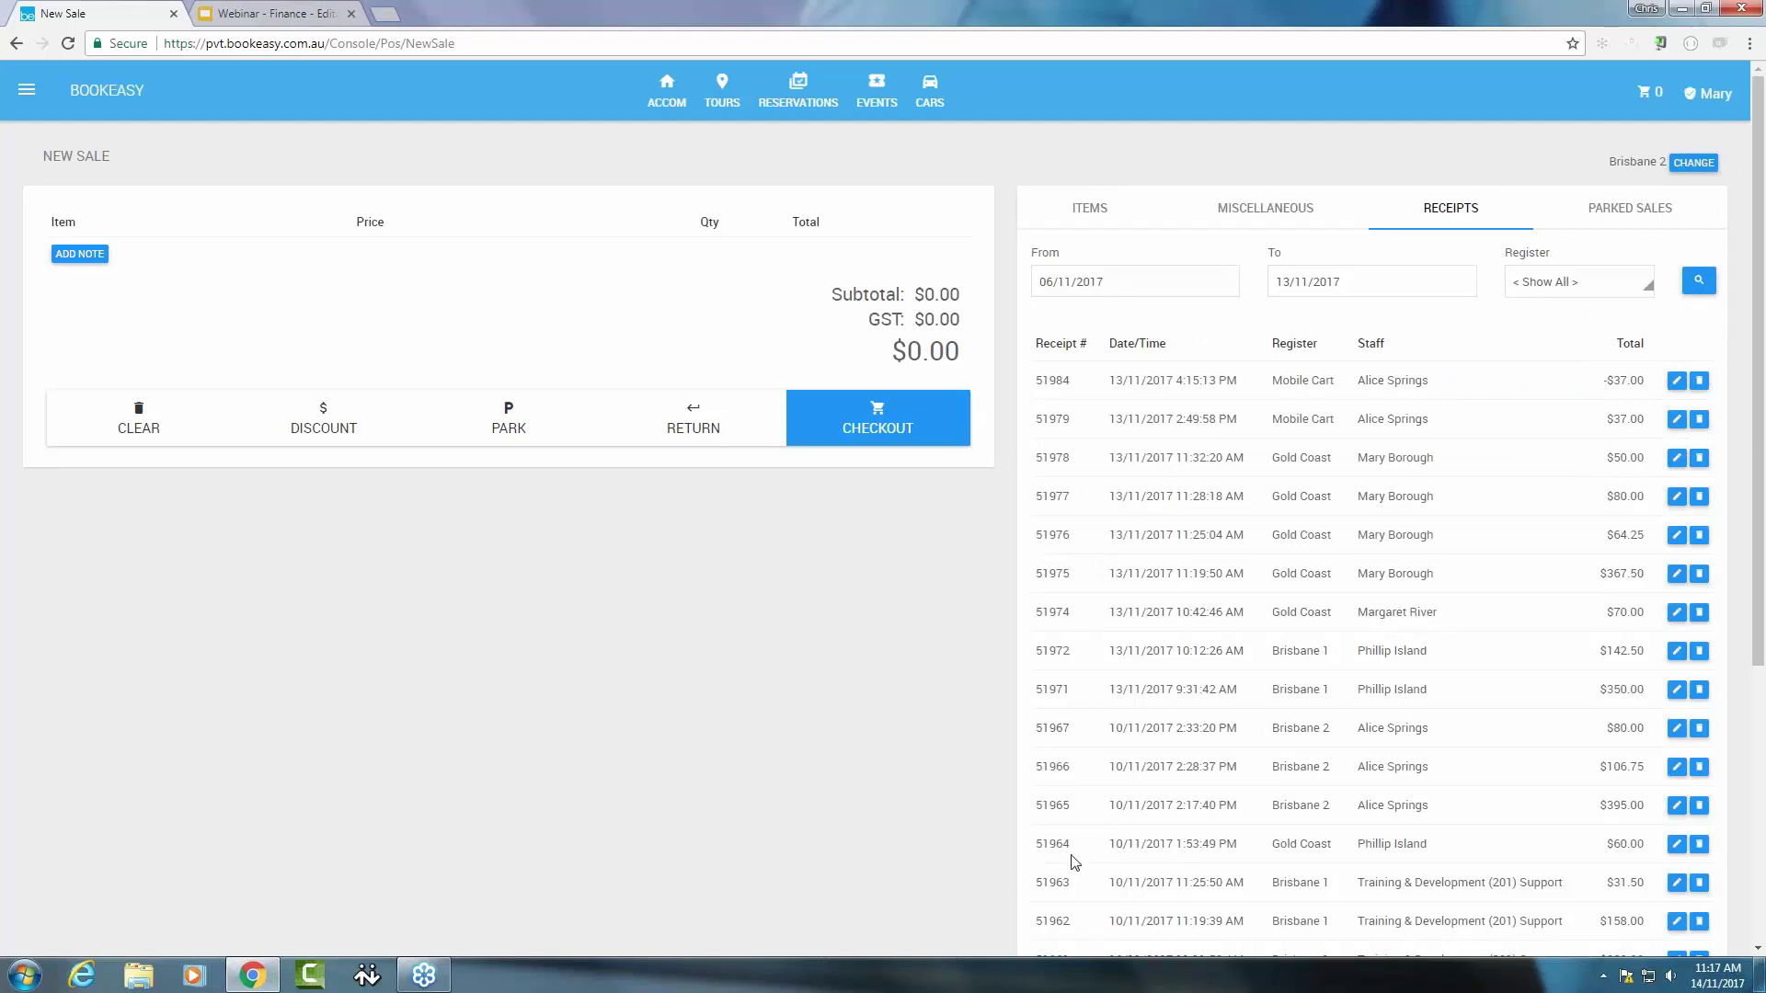
View the Gold Coast receipt dated 10/11/2017 1:53:49 PM to check the items sold, and close it
{"action": "mouse_move", "coordinate": [1072, 844]}
{"action": "left_mouse_down"}
{"action": "mouse_move", "coordinate": [1037, 844]}
{"action": "mouse_move", "coordinate": [1099, 854]}
{"action": "left_mouse_up"}
{"action": "left_click", "coordinate": [1099, 854]}
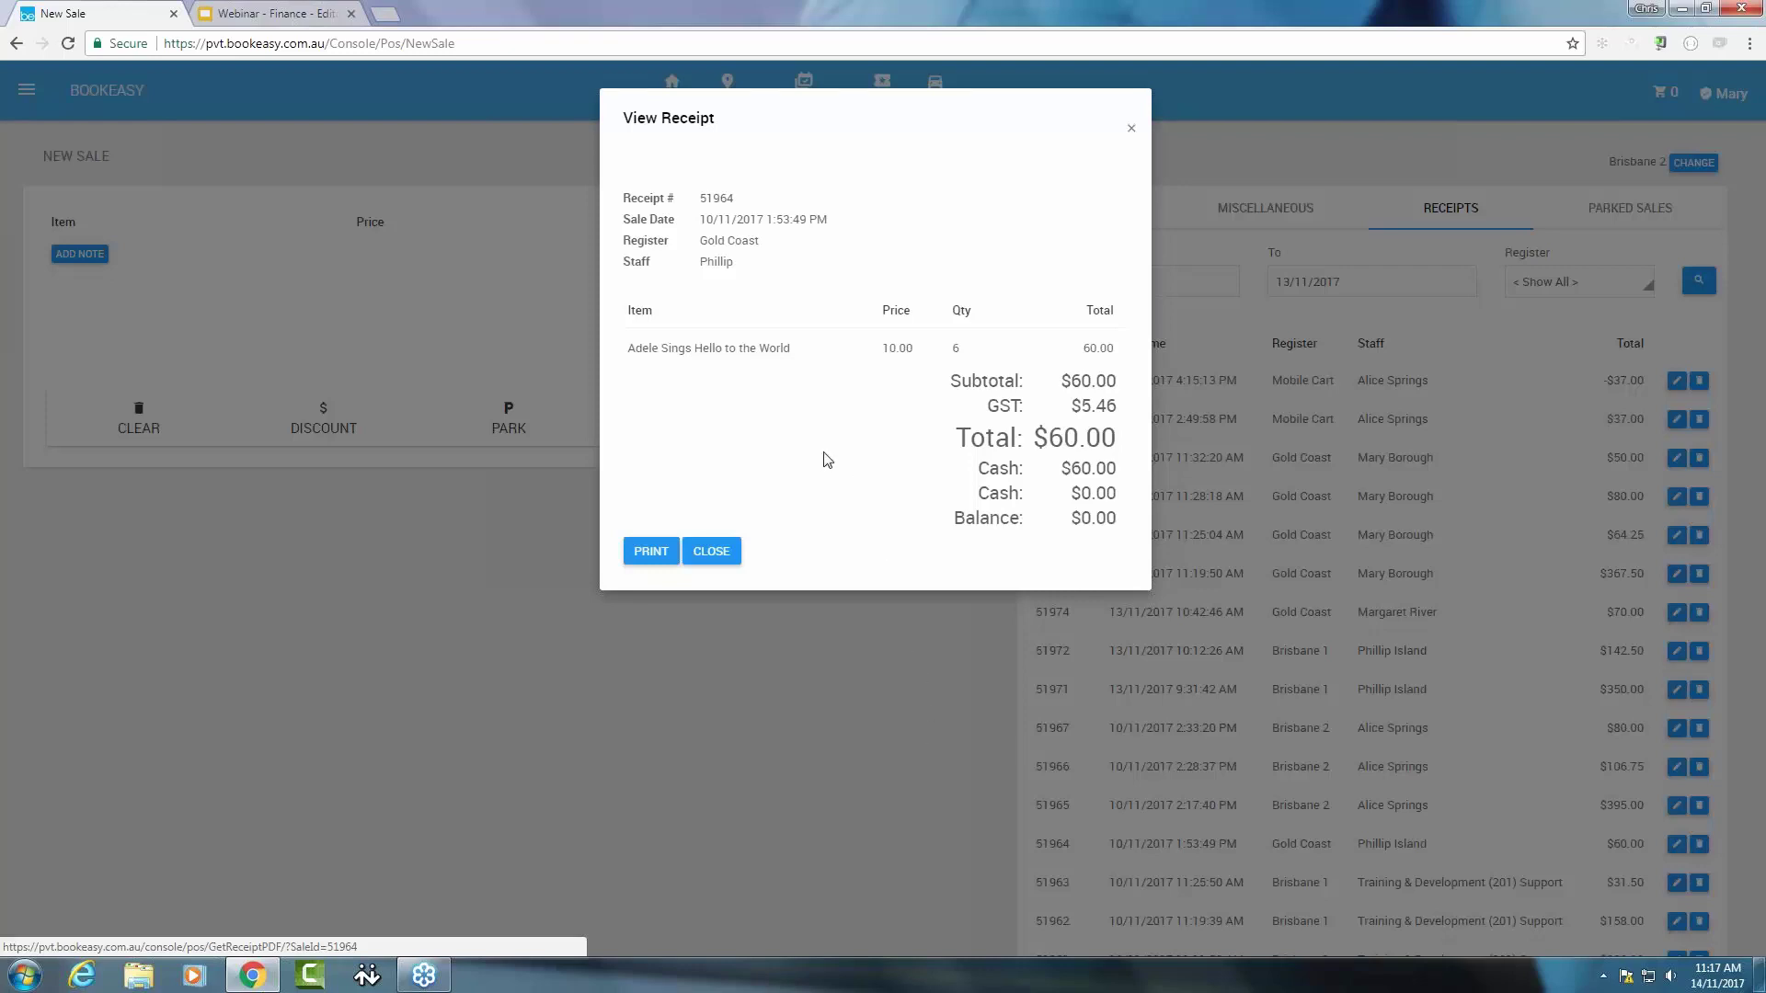
{"action": "left_click", "coordinate": [718, 552]}
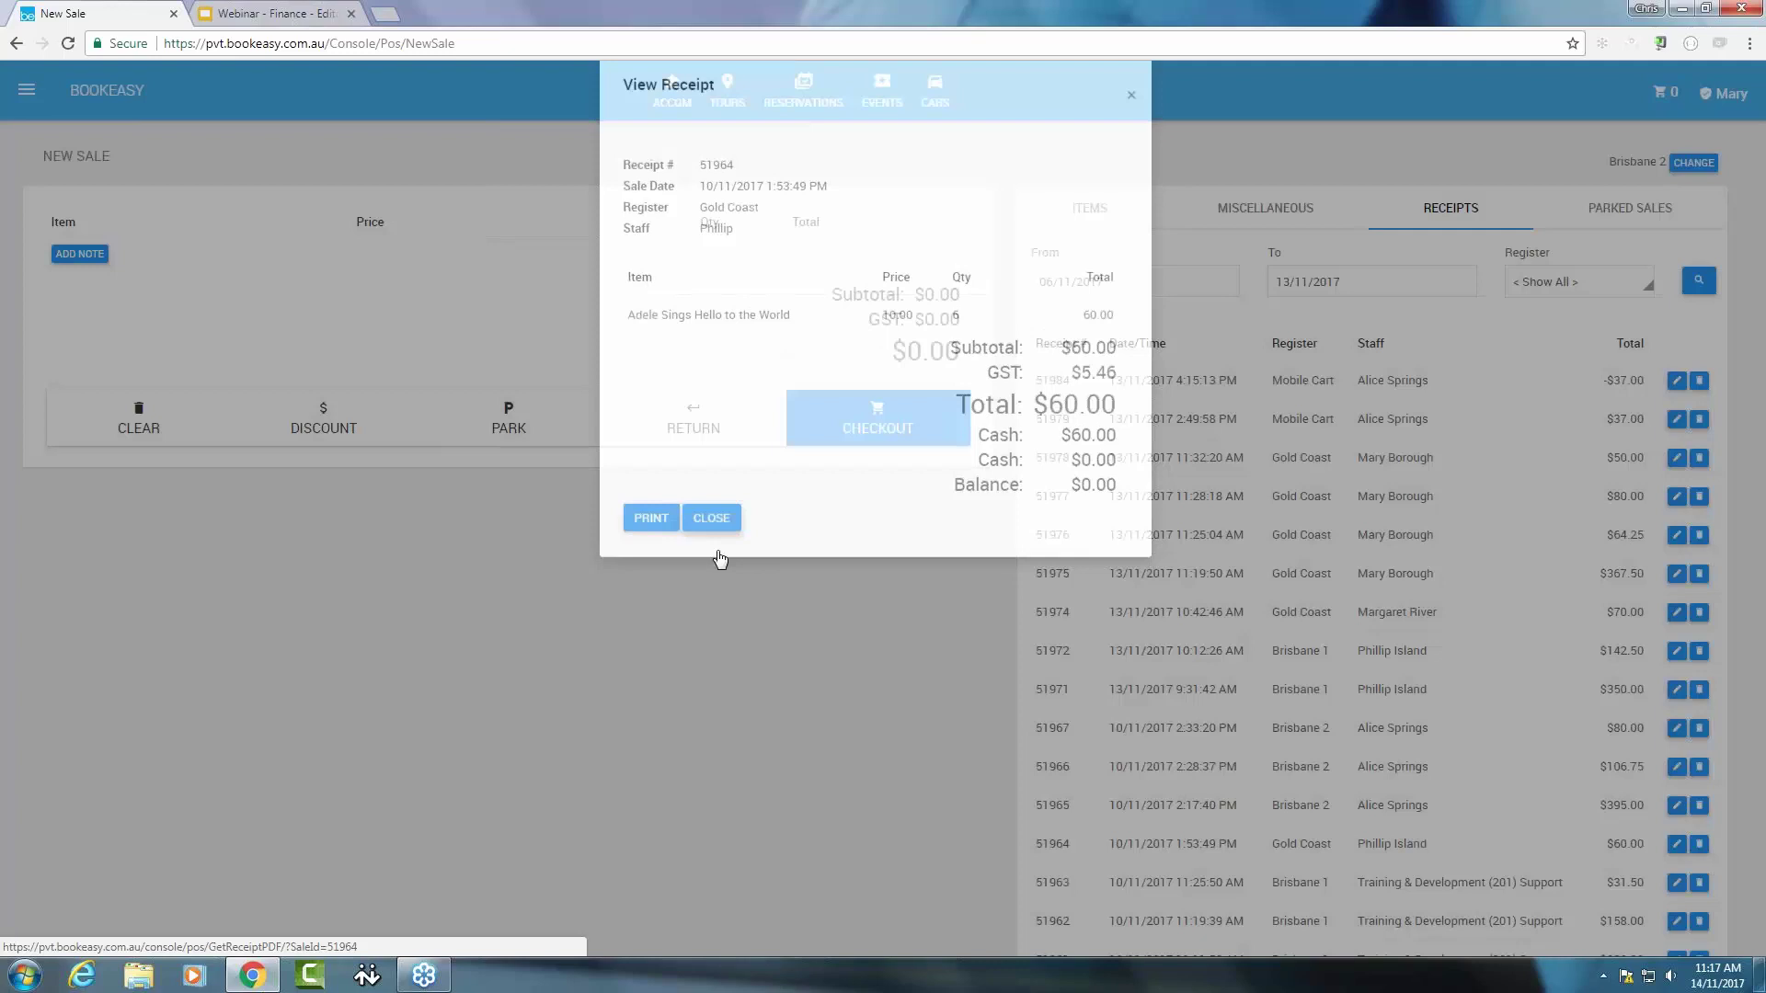
Add Adele Sings Hello to the World from the Music category to the sale as a returned item
{"action": "left_click", "coordinate": [1092, 213]}
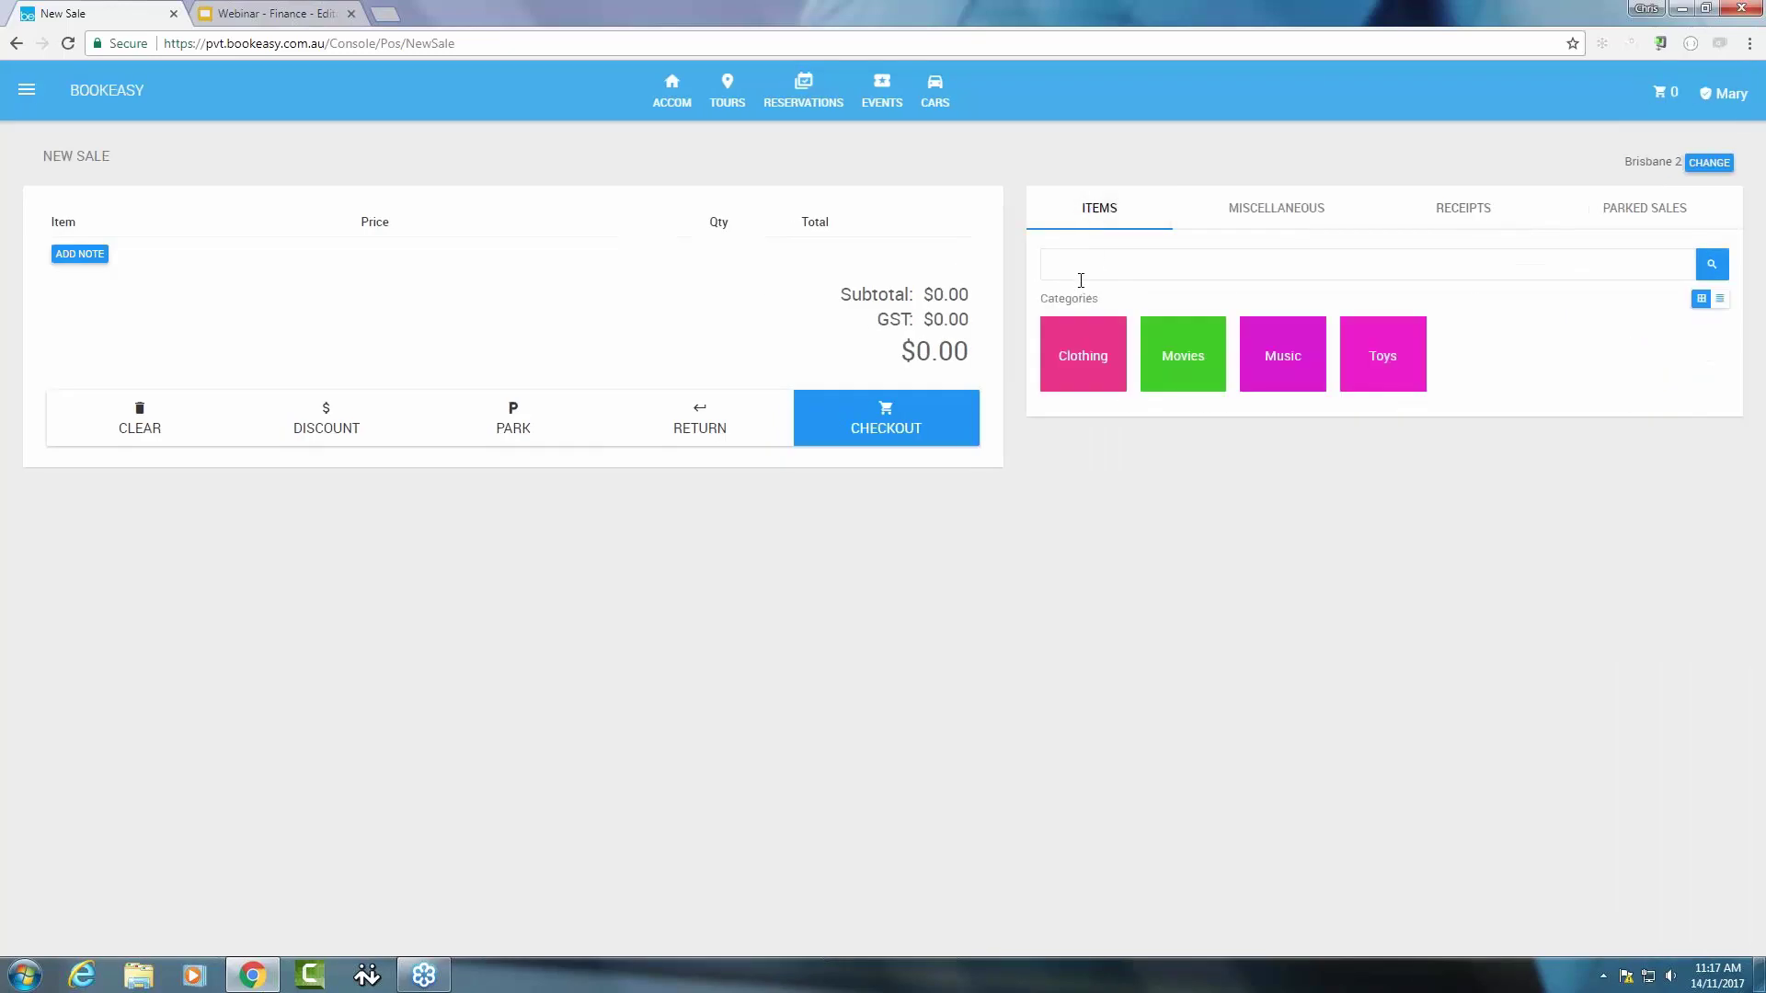
{"action": "left_click", "coordinate": [723, 435]}
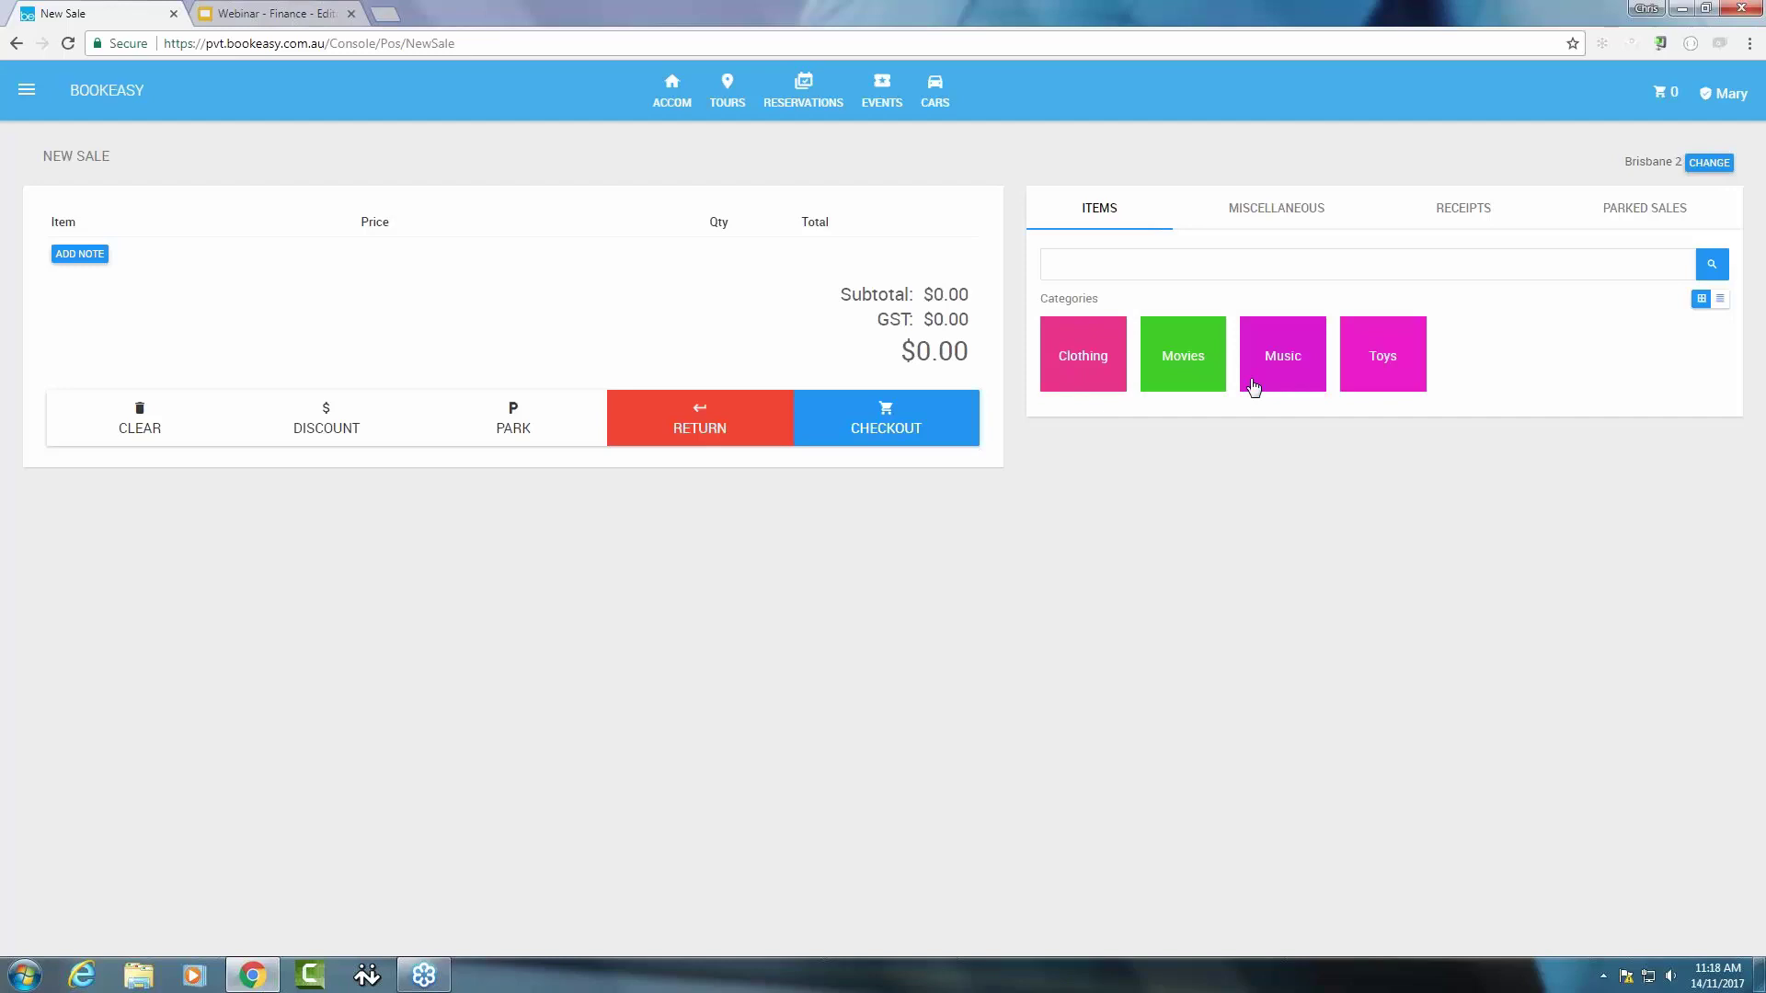
{"action": "left_click", "coordinate": [1283, 358]}
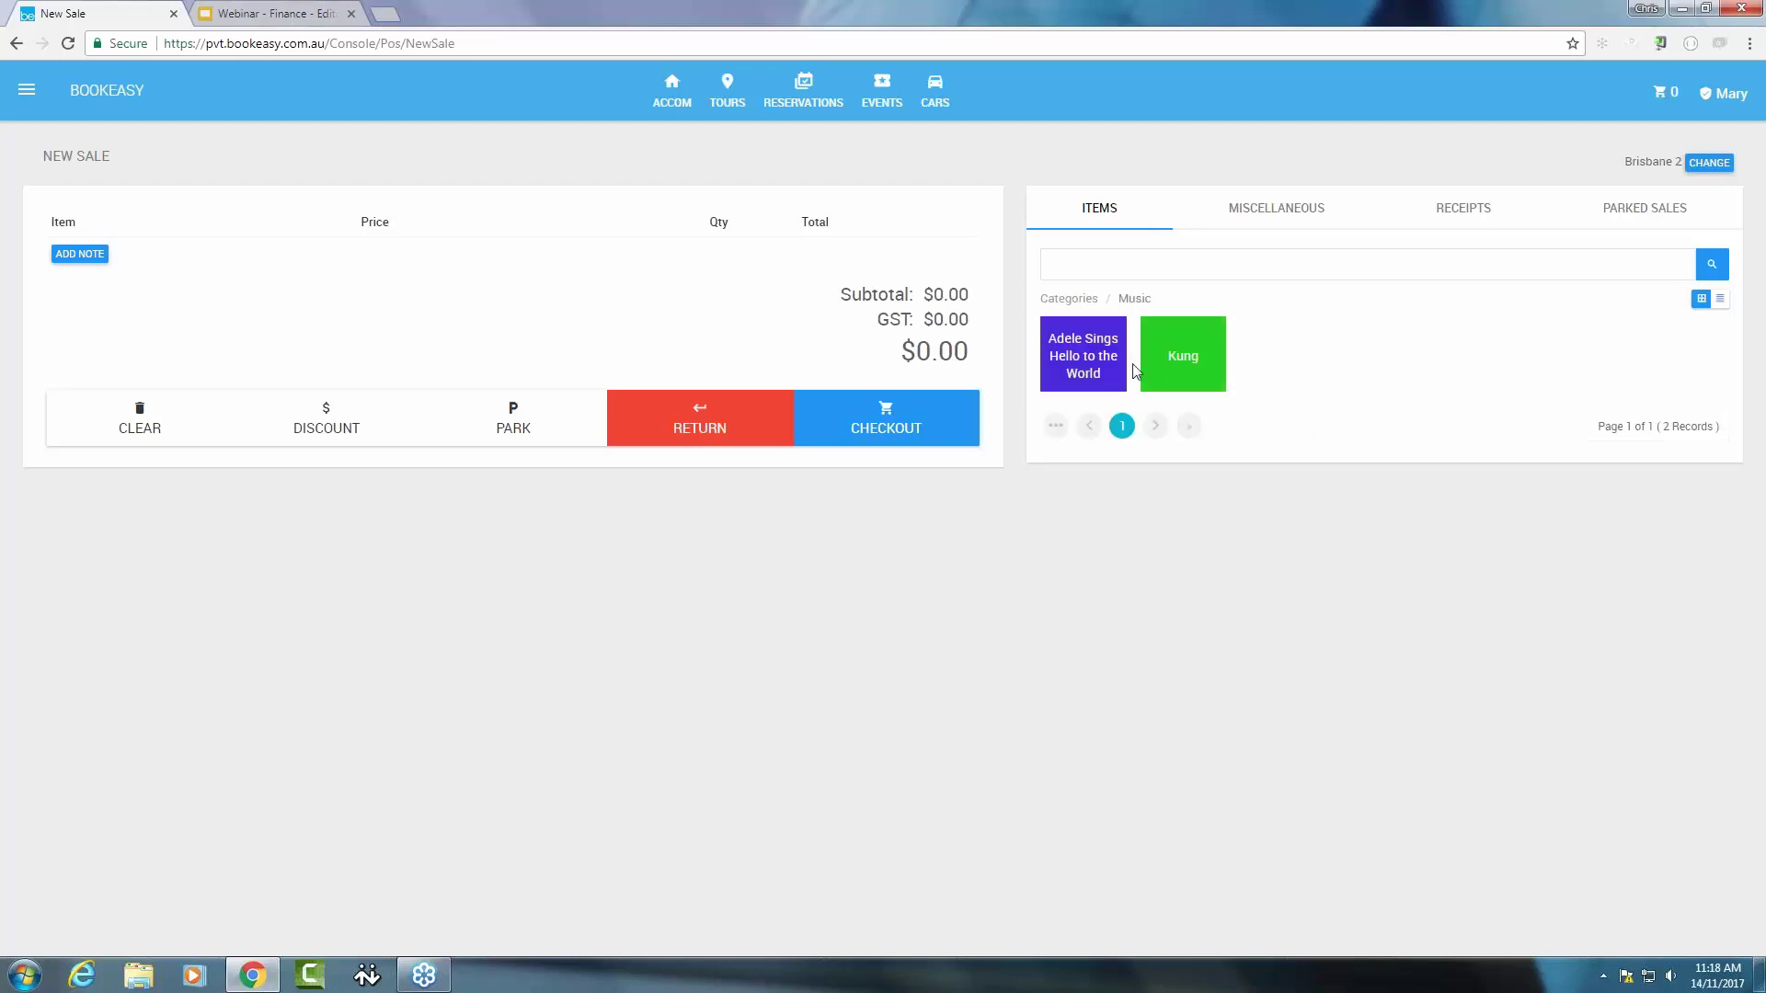
{"action": "left_click", "coordinate": [1076, 361]}
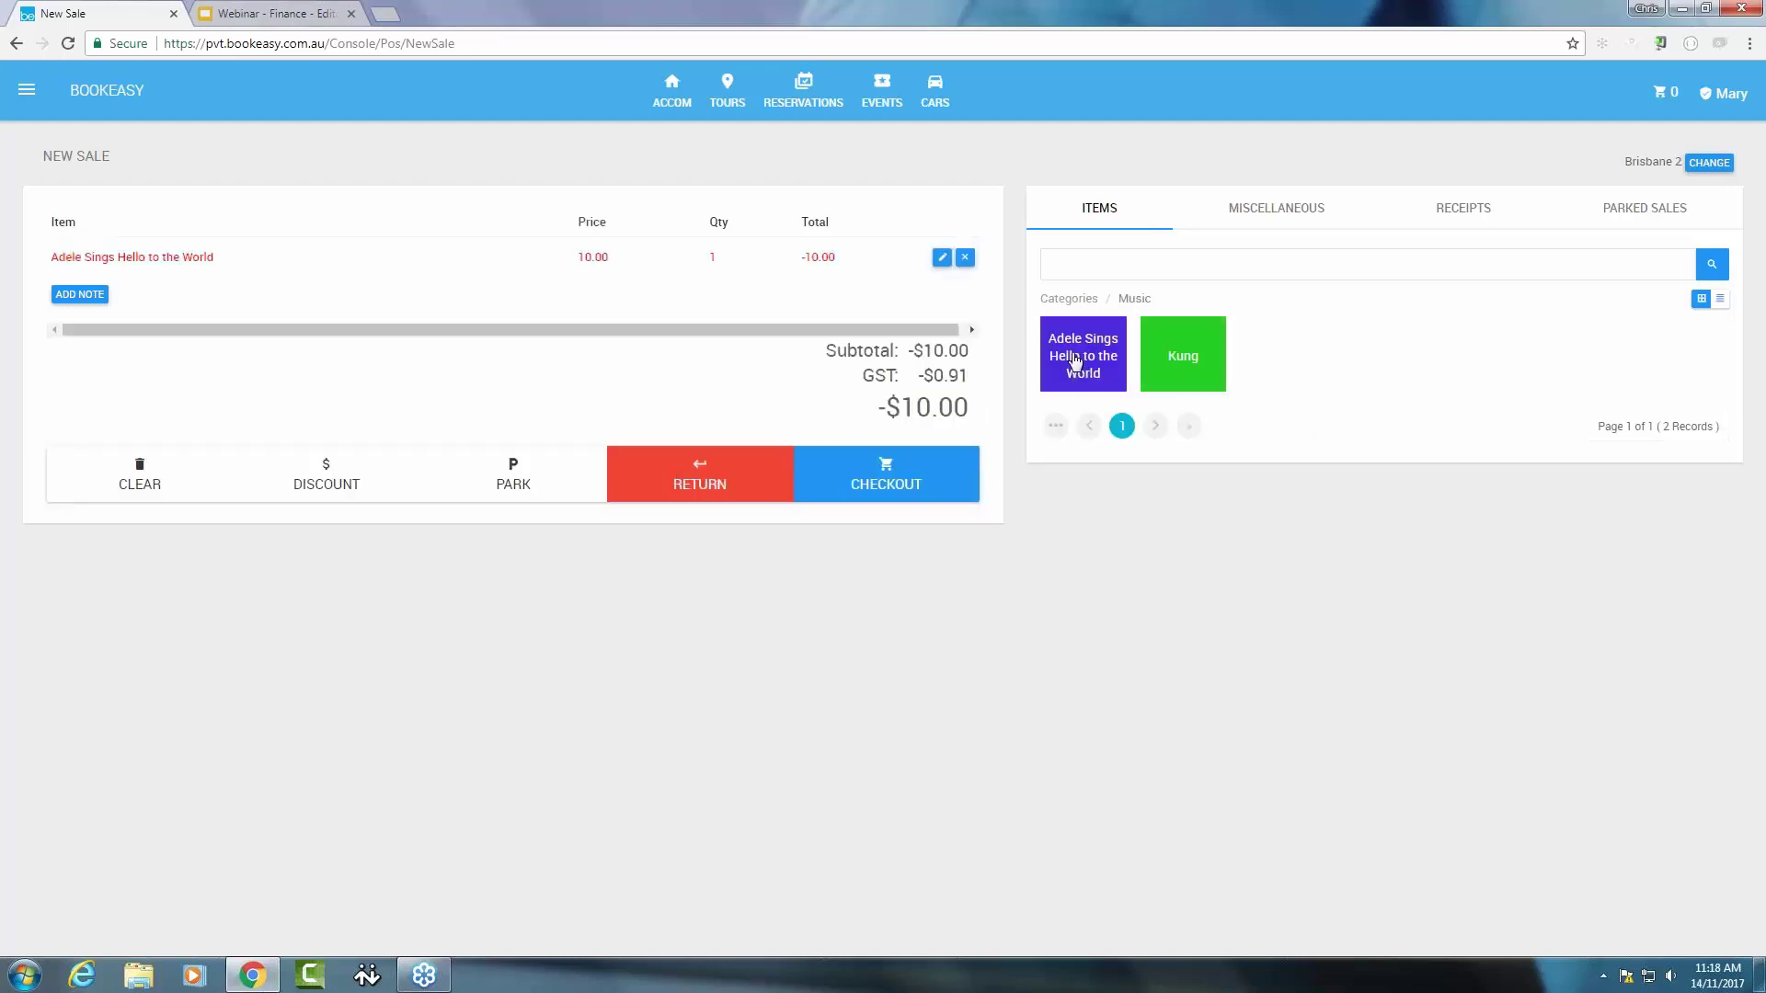
Set the returned Adele item's quantity to 6 and save the line
{"action": "left_click", "coordinate": [941, 258]}
{"action": "double_click", "coordinate": [743, 259]}
{"action": "type", "text": "6"}
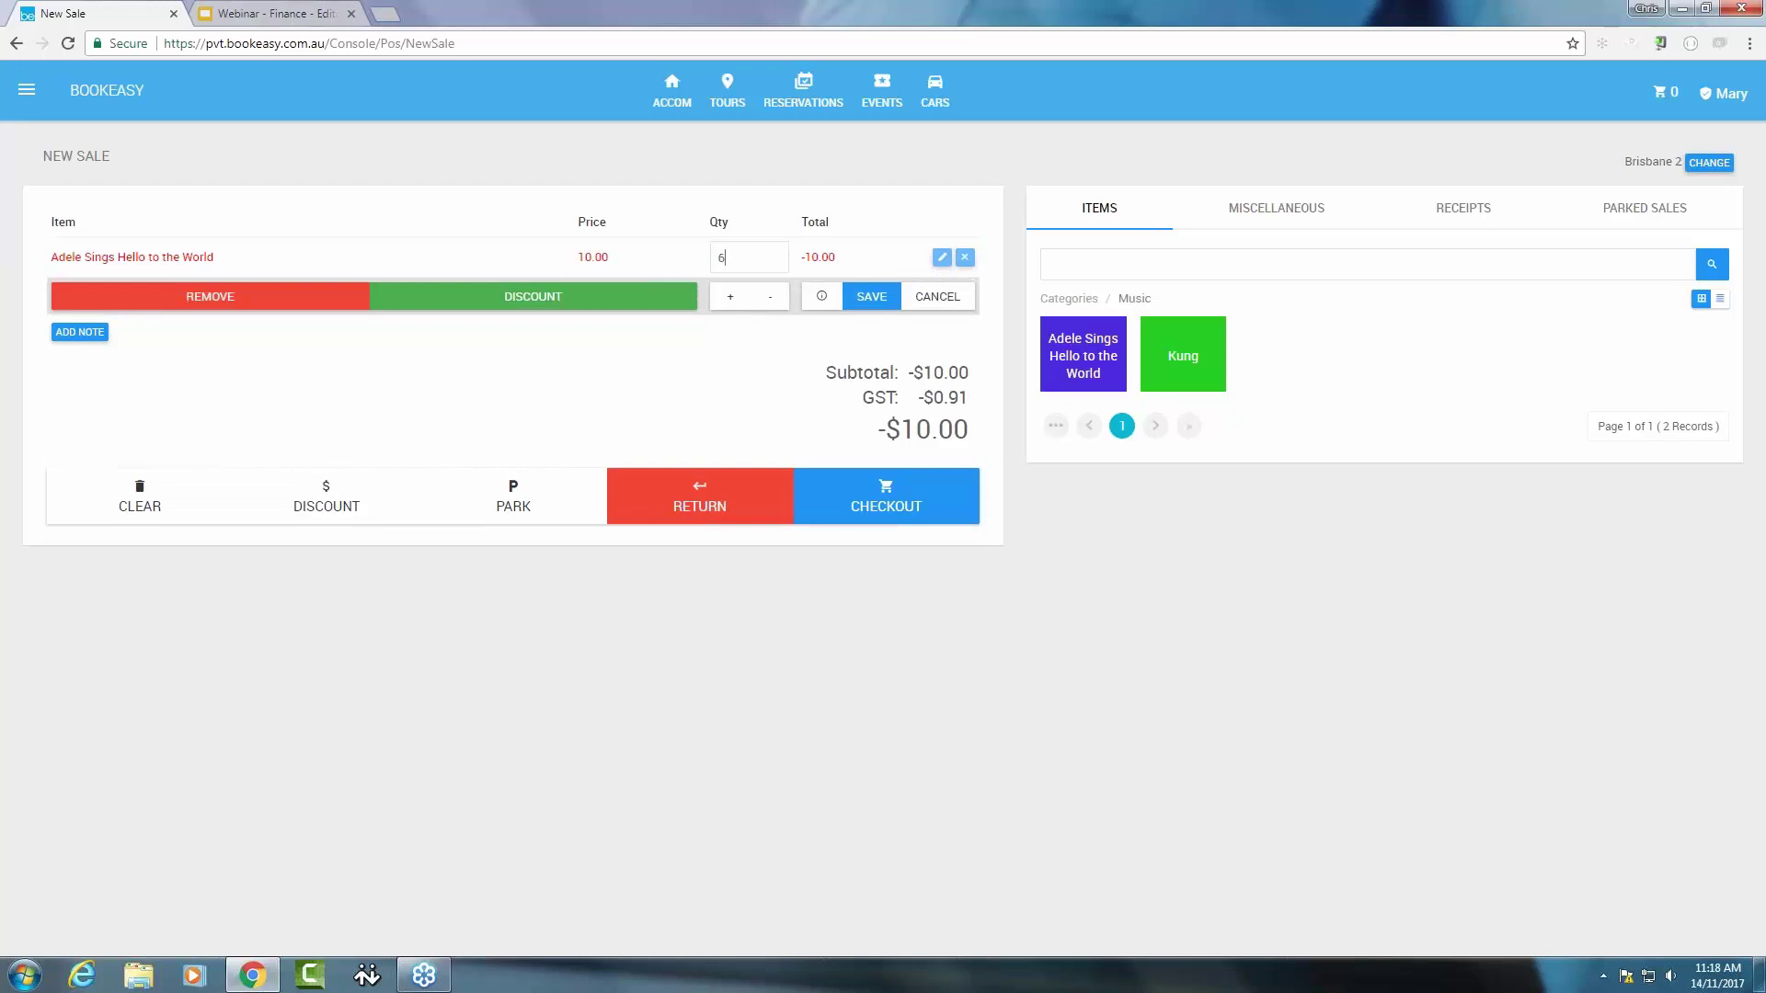
{"action": "left_click", "coordinate": [871, 296]}
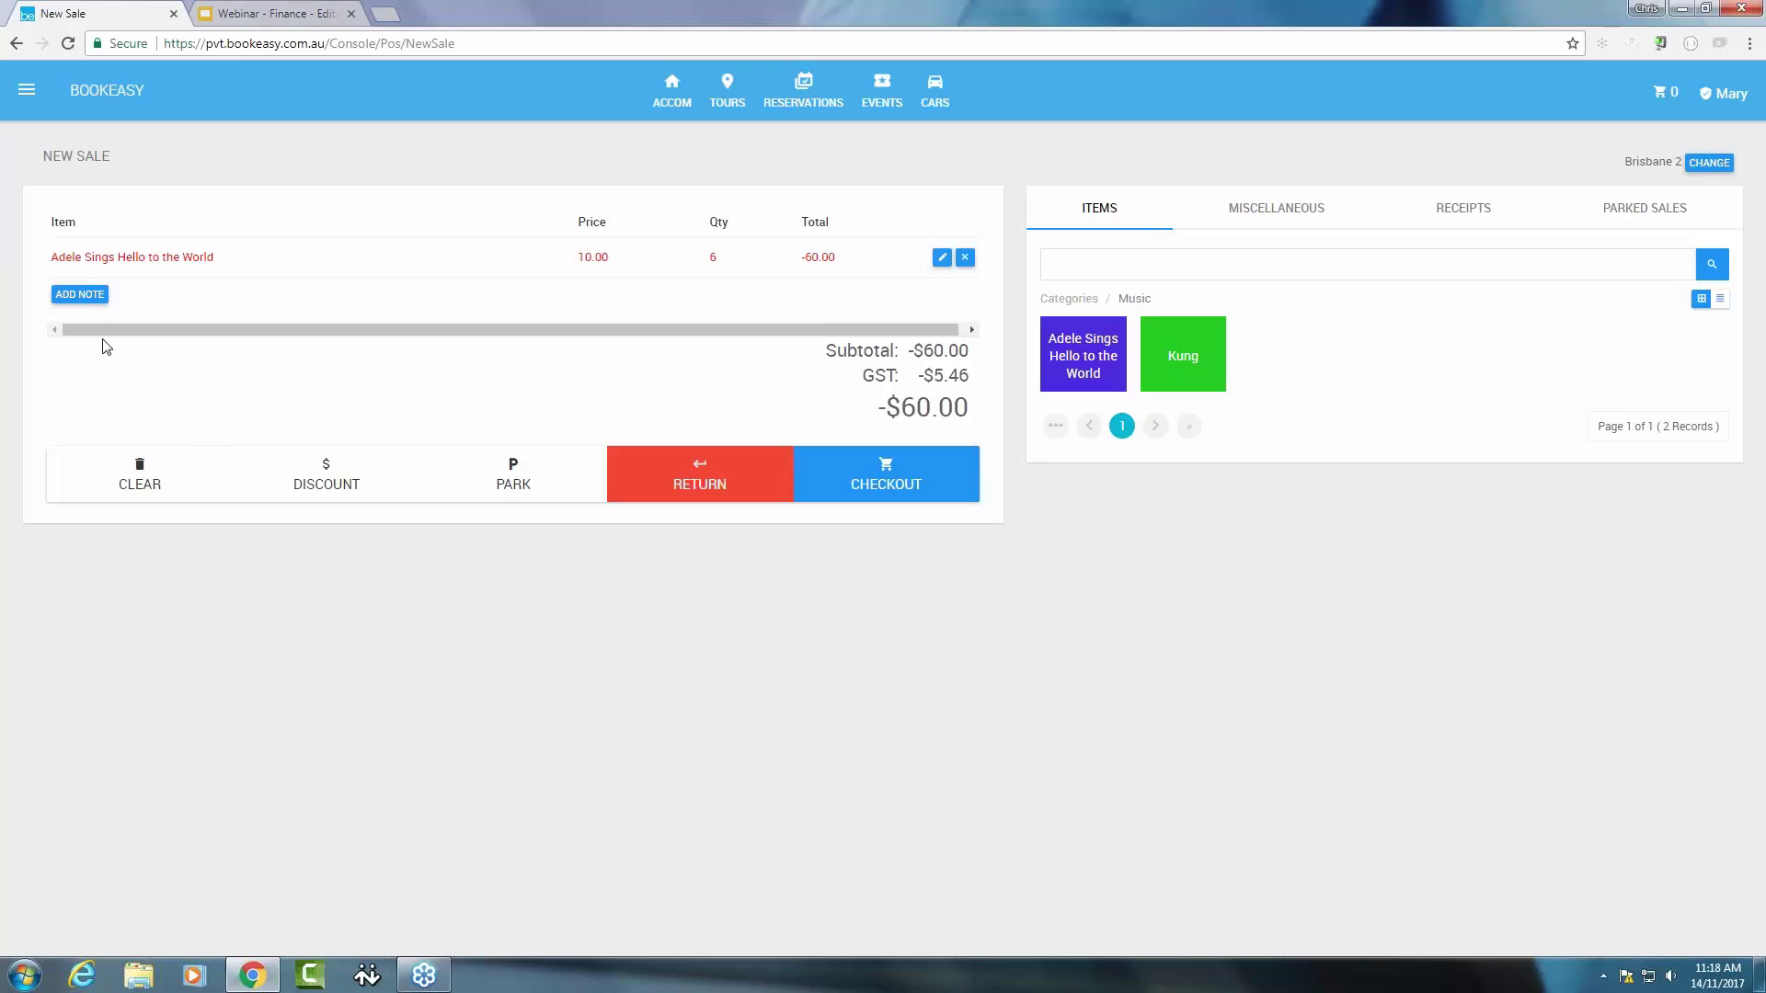
Add the sale note "Refund paid by bank transfer 14/11" and have it shown on the receipt
{"action": "left_click", "coordinate": [82, 296]}
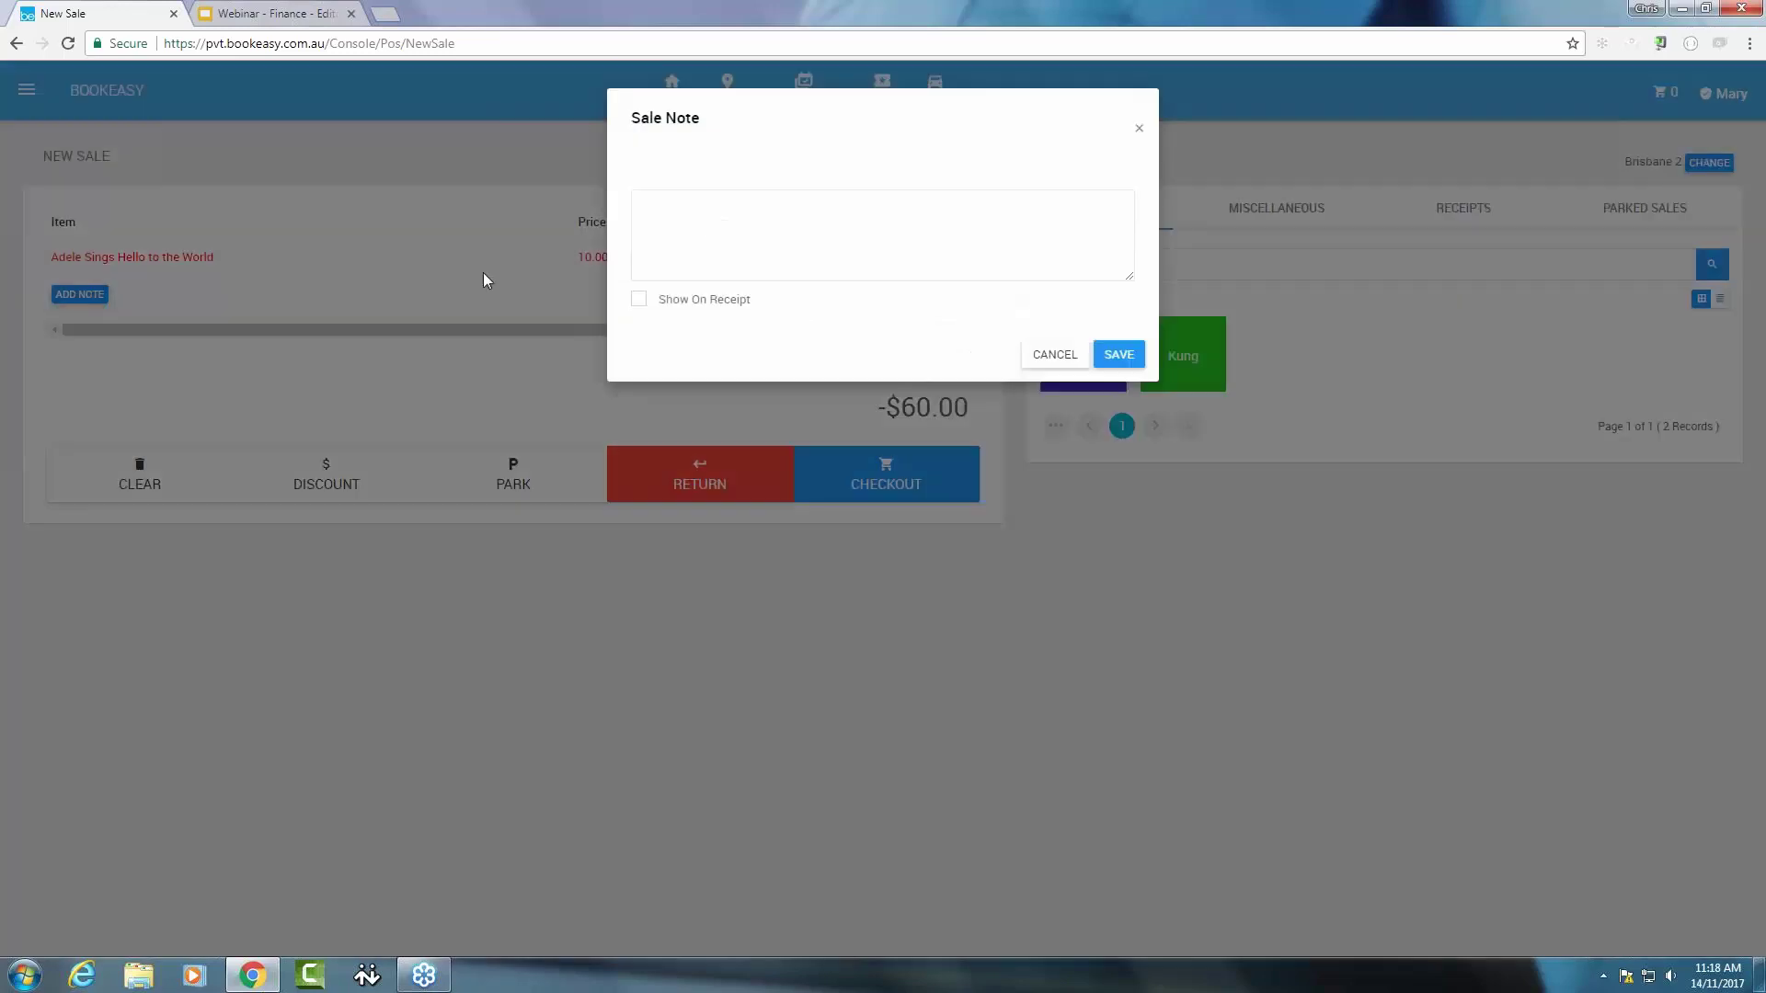
{"action": "type", "text": "Refund paid by bank transfer 14/11"}
{"action": "left_click", "coordinate": [641, 300]}
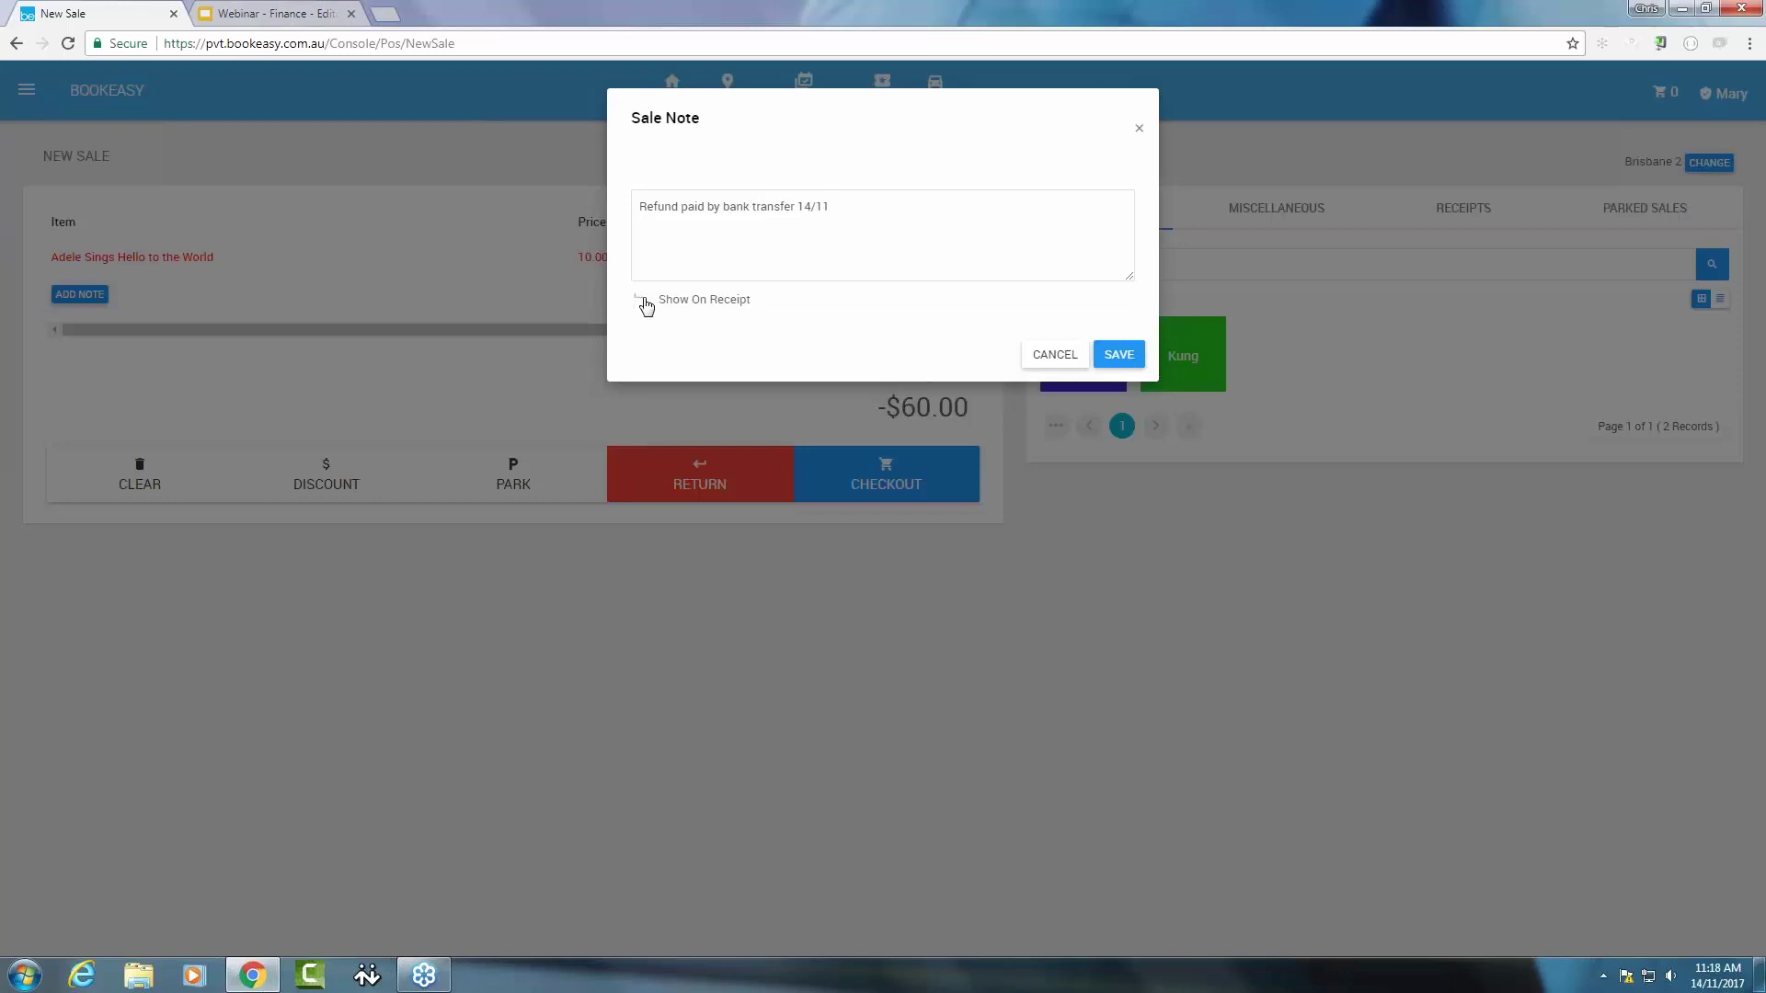
{"action": "left_click", "coordinate": [1069, 363]}
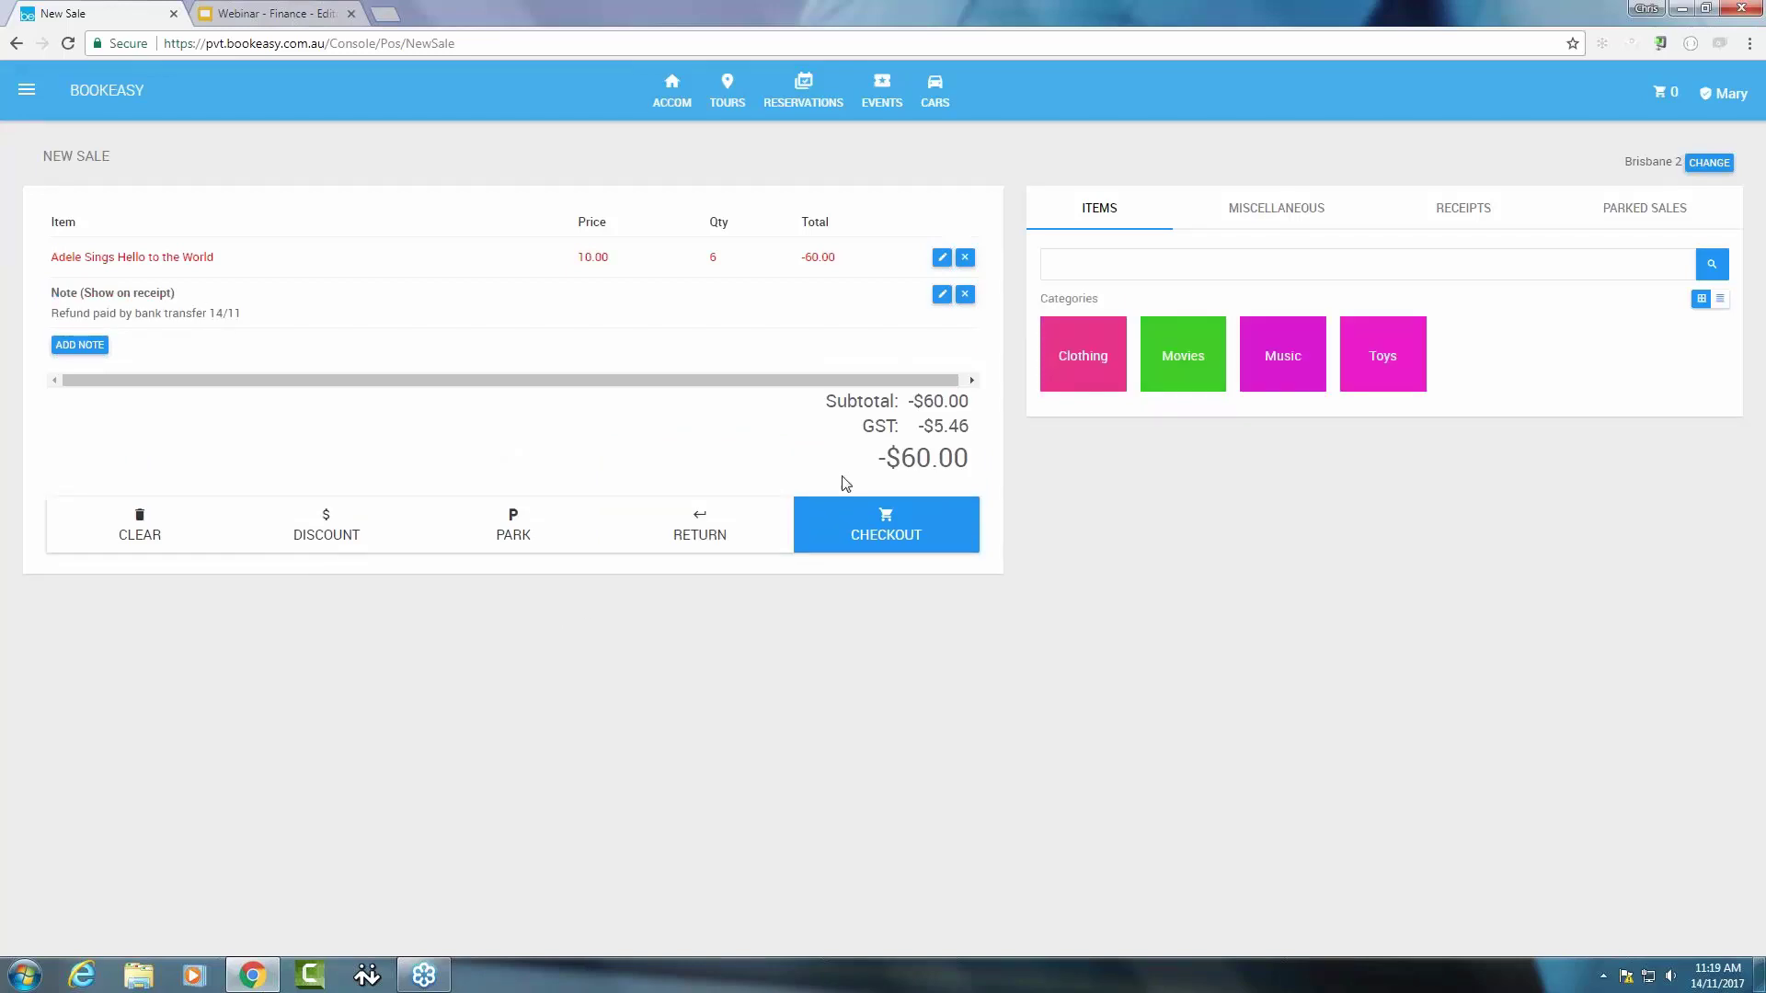
Check out the Adele return as a cash payment of -60.00, request a receipt, view it and close it
{"action": "left_click", "coordinate": [892, 544]}
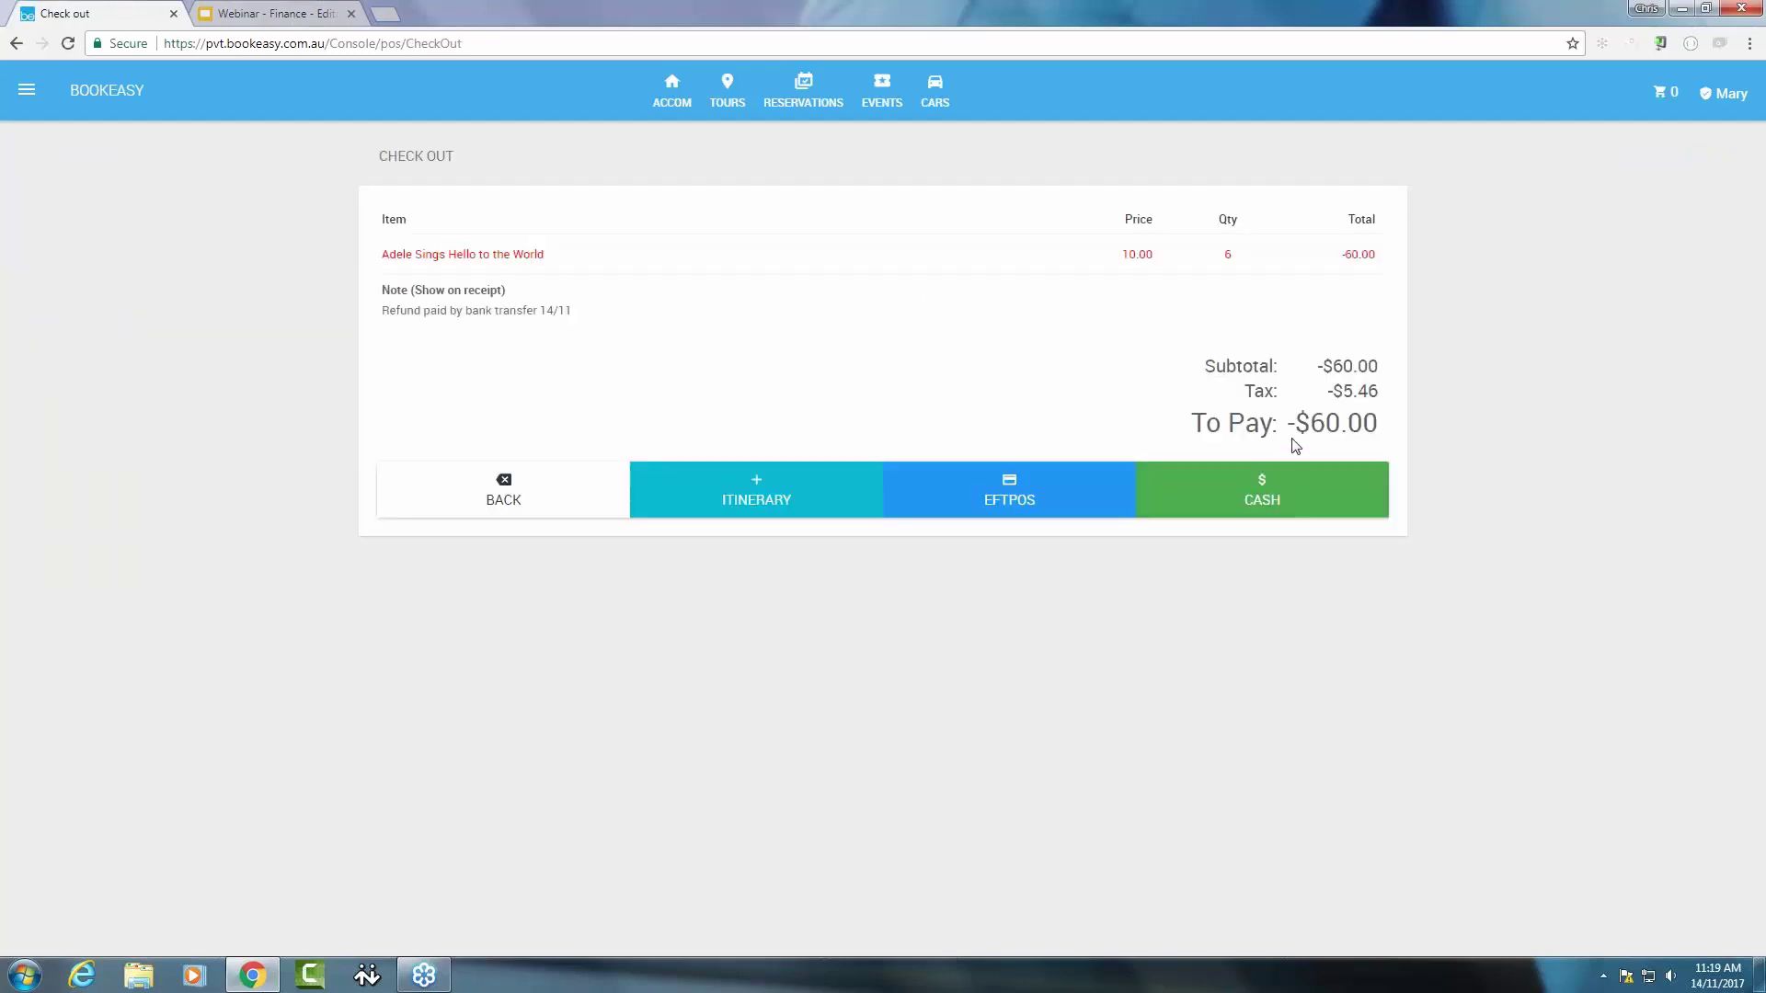
{"action": "left_click", "coordinate": [1267, 507]}
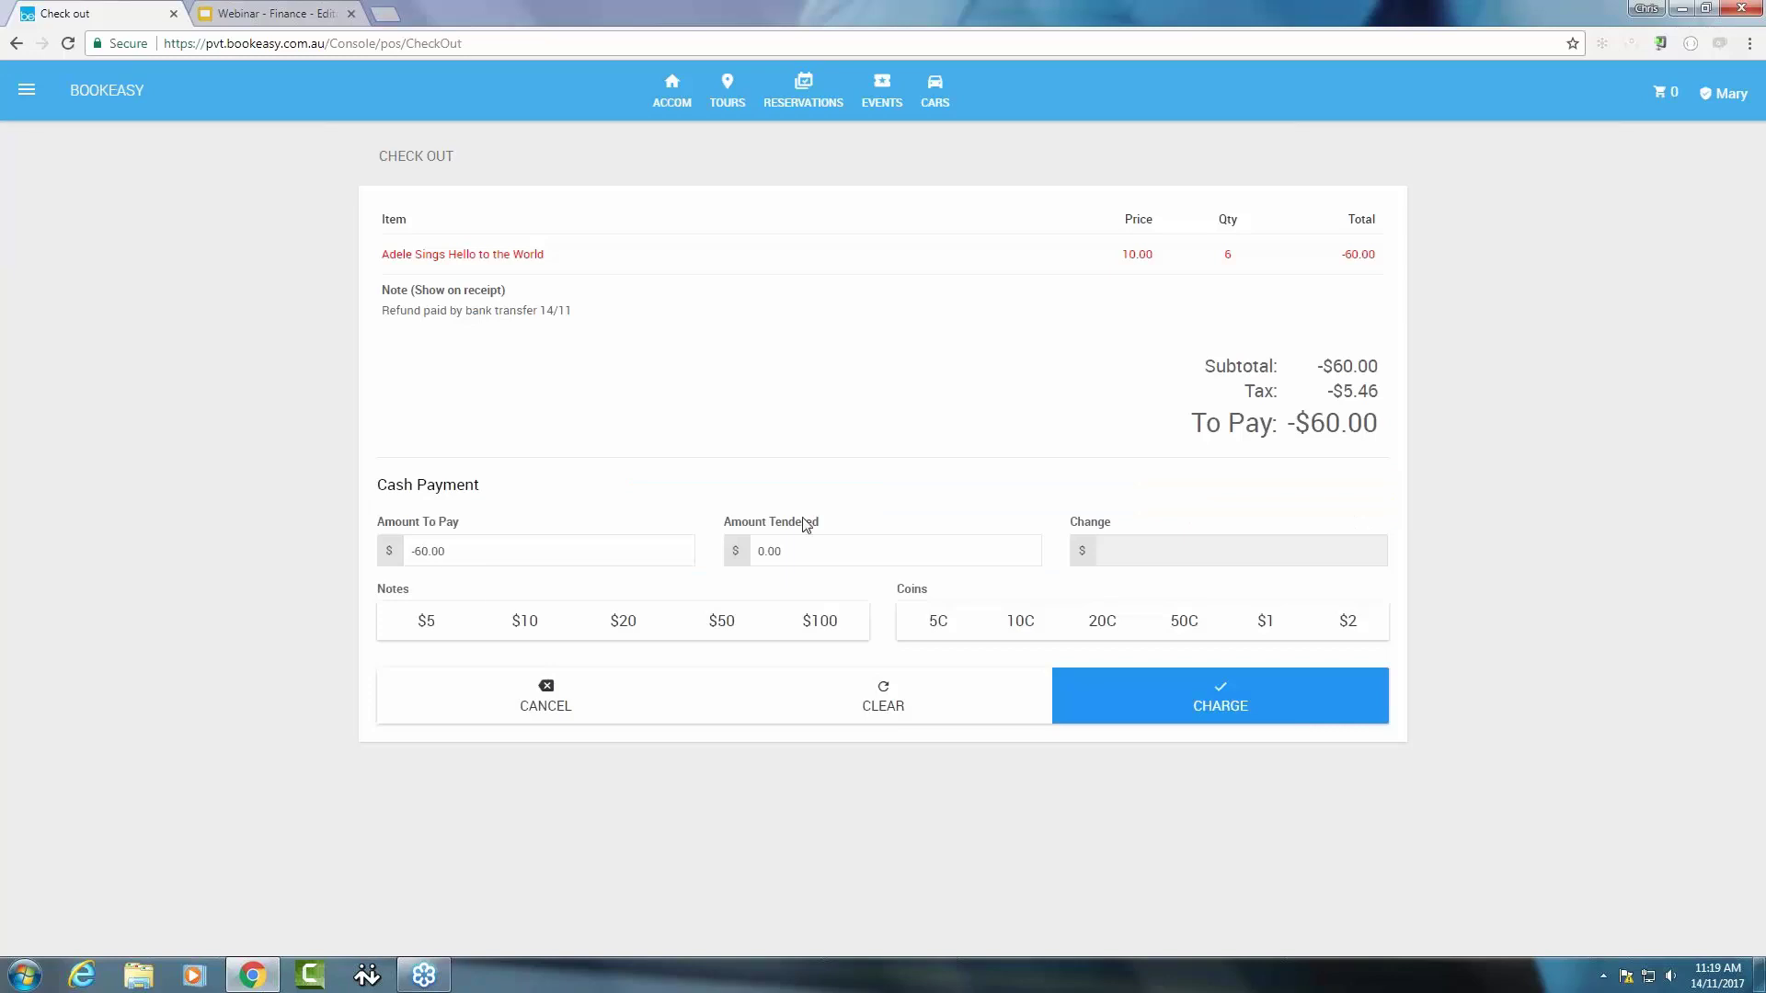
{"action": "left_click", "coordinate": [1245, 717]}
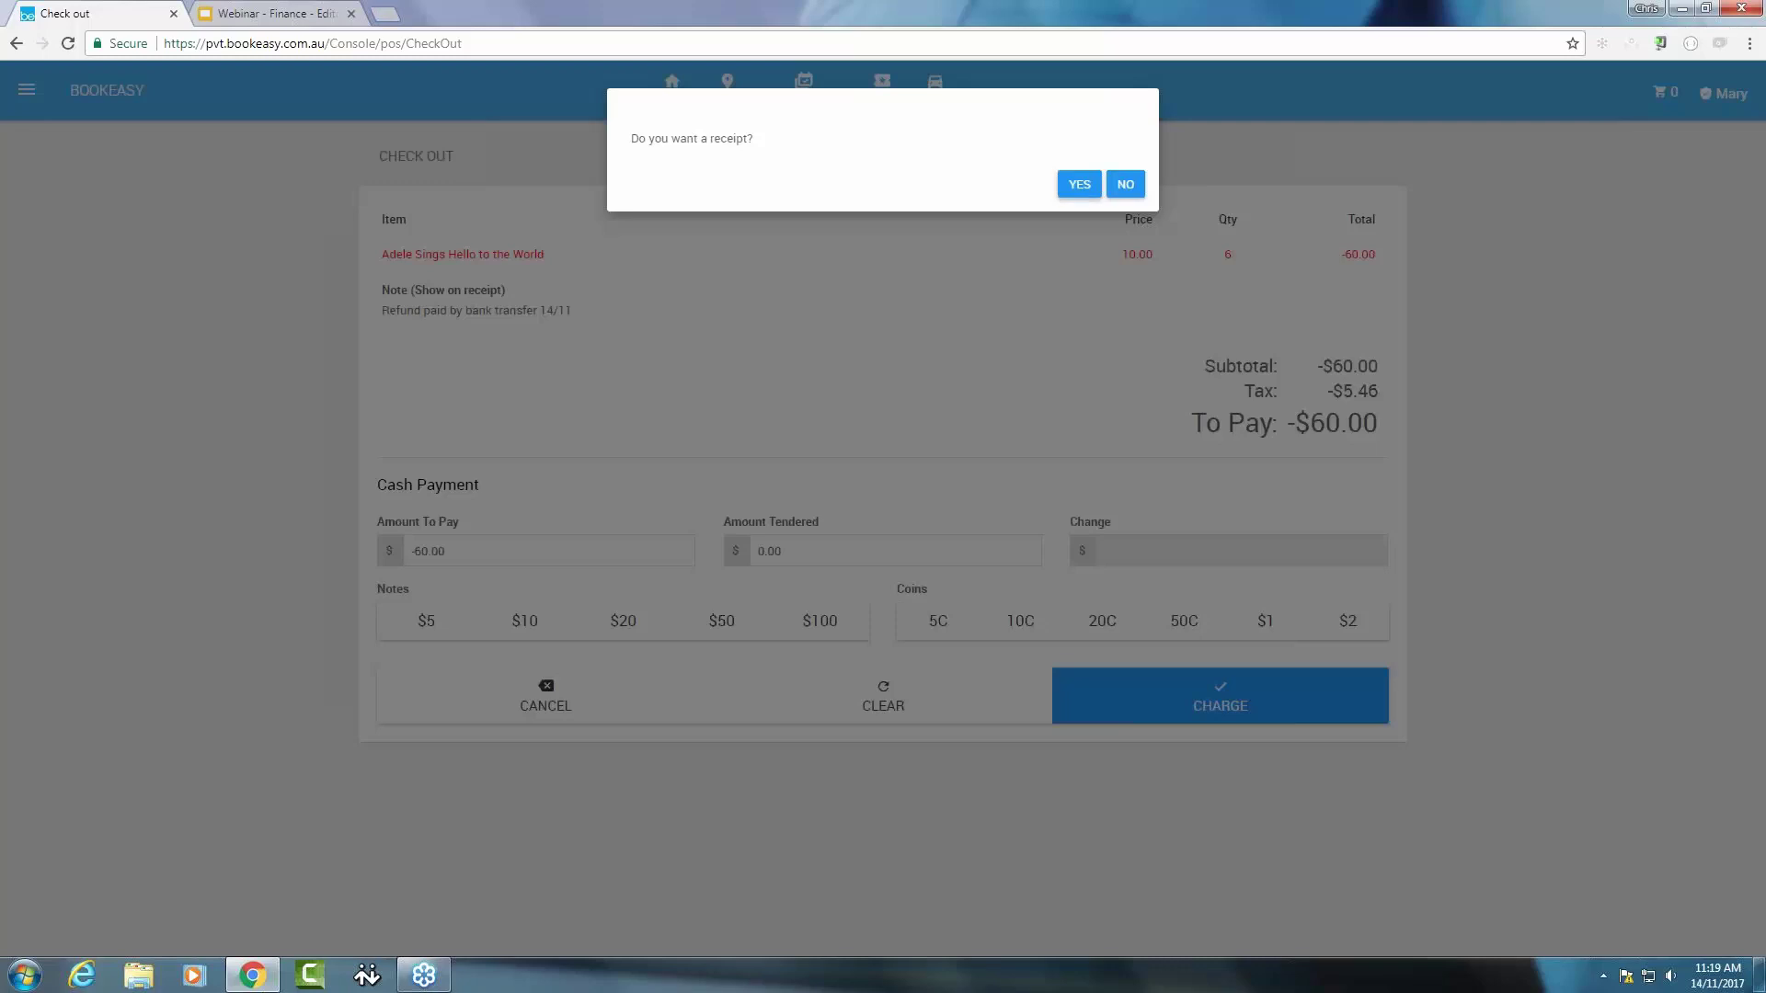
{"action": "left_click", "coordinate": [1079, 185]}
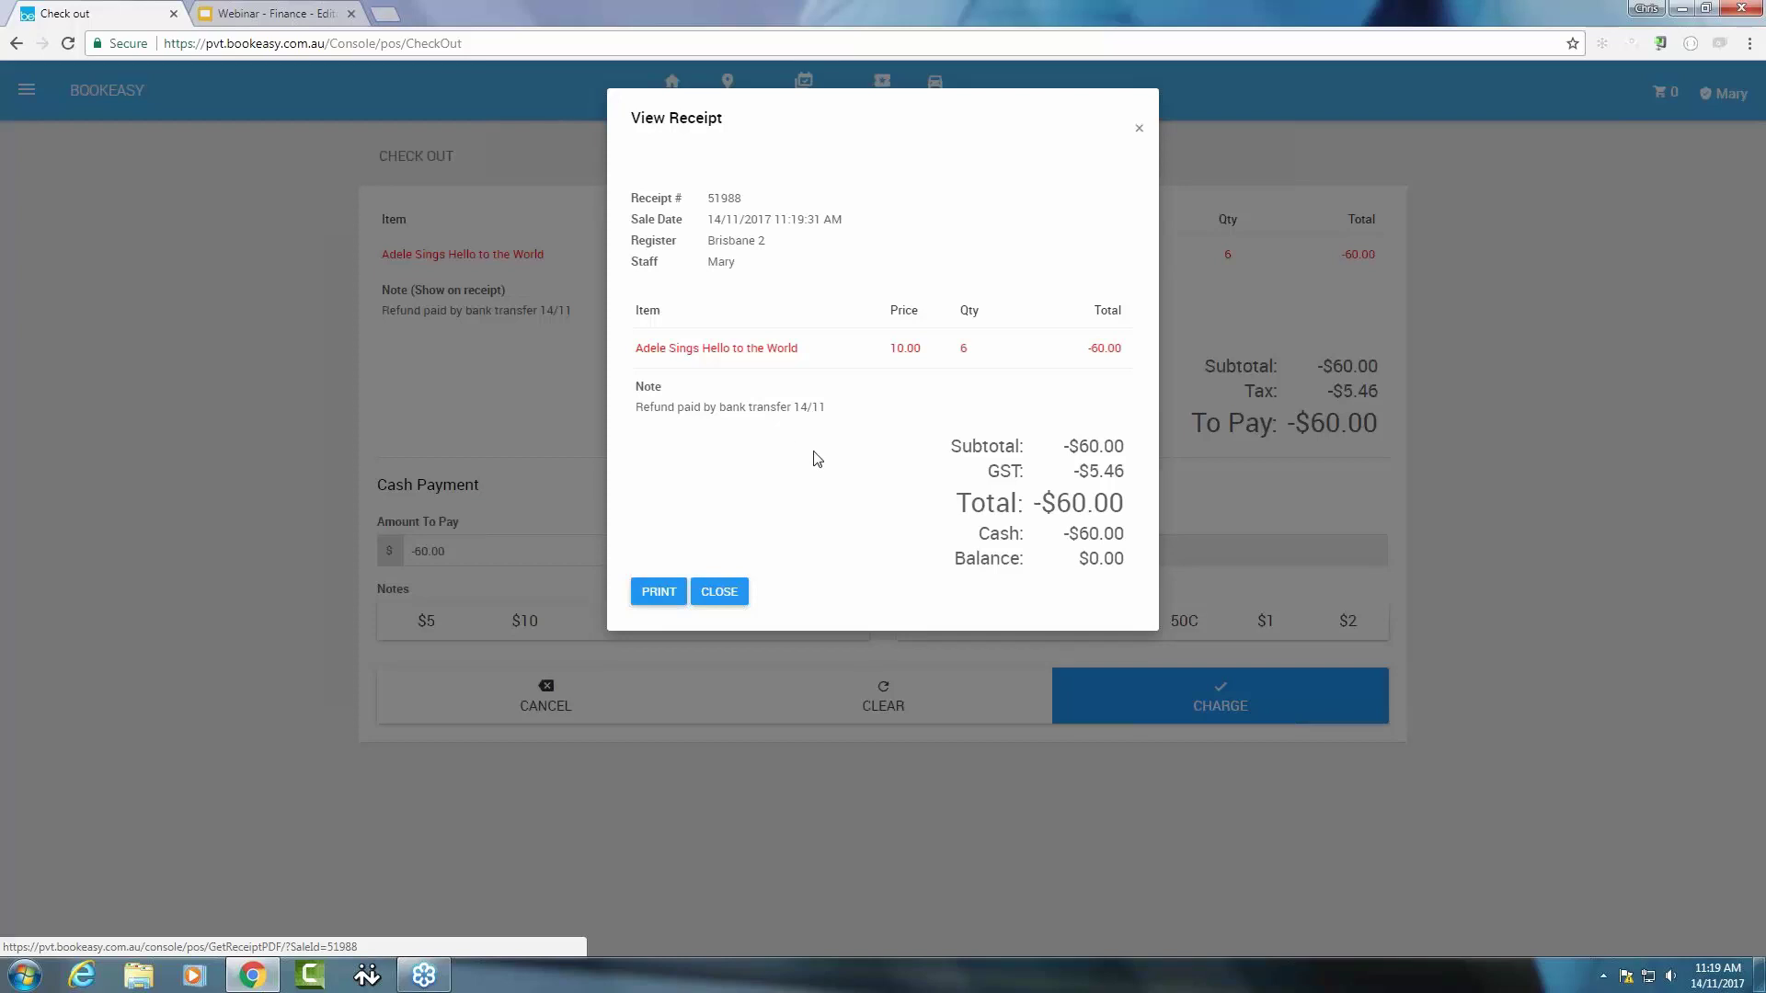
{"action": "left_click", "coordinate": [726, 595]}
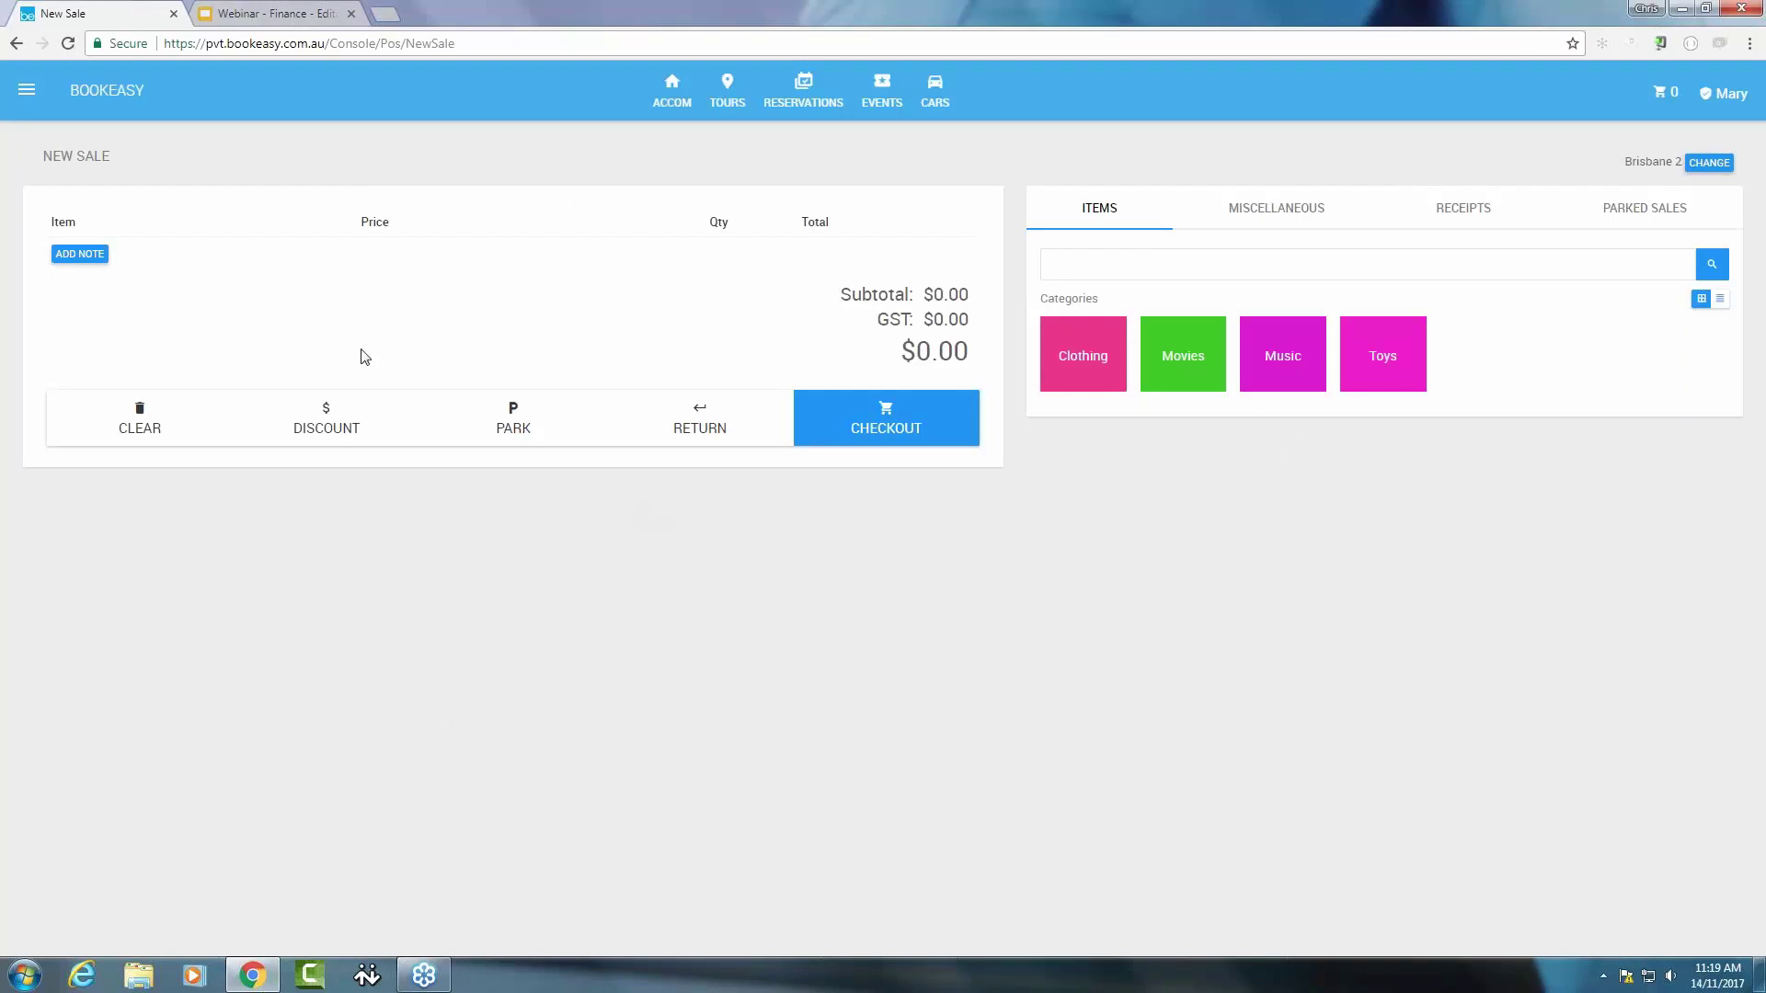
Open the 14/11/2017 11:19:31 refund from today's unreconciled payments, change its payment type and save the payment edit
{"action": "left_click", "coordinate": [101, 91]}
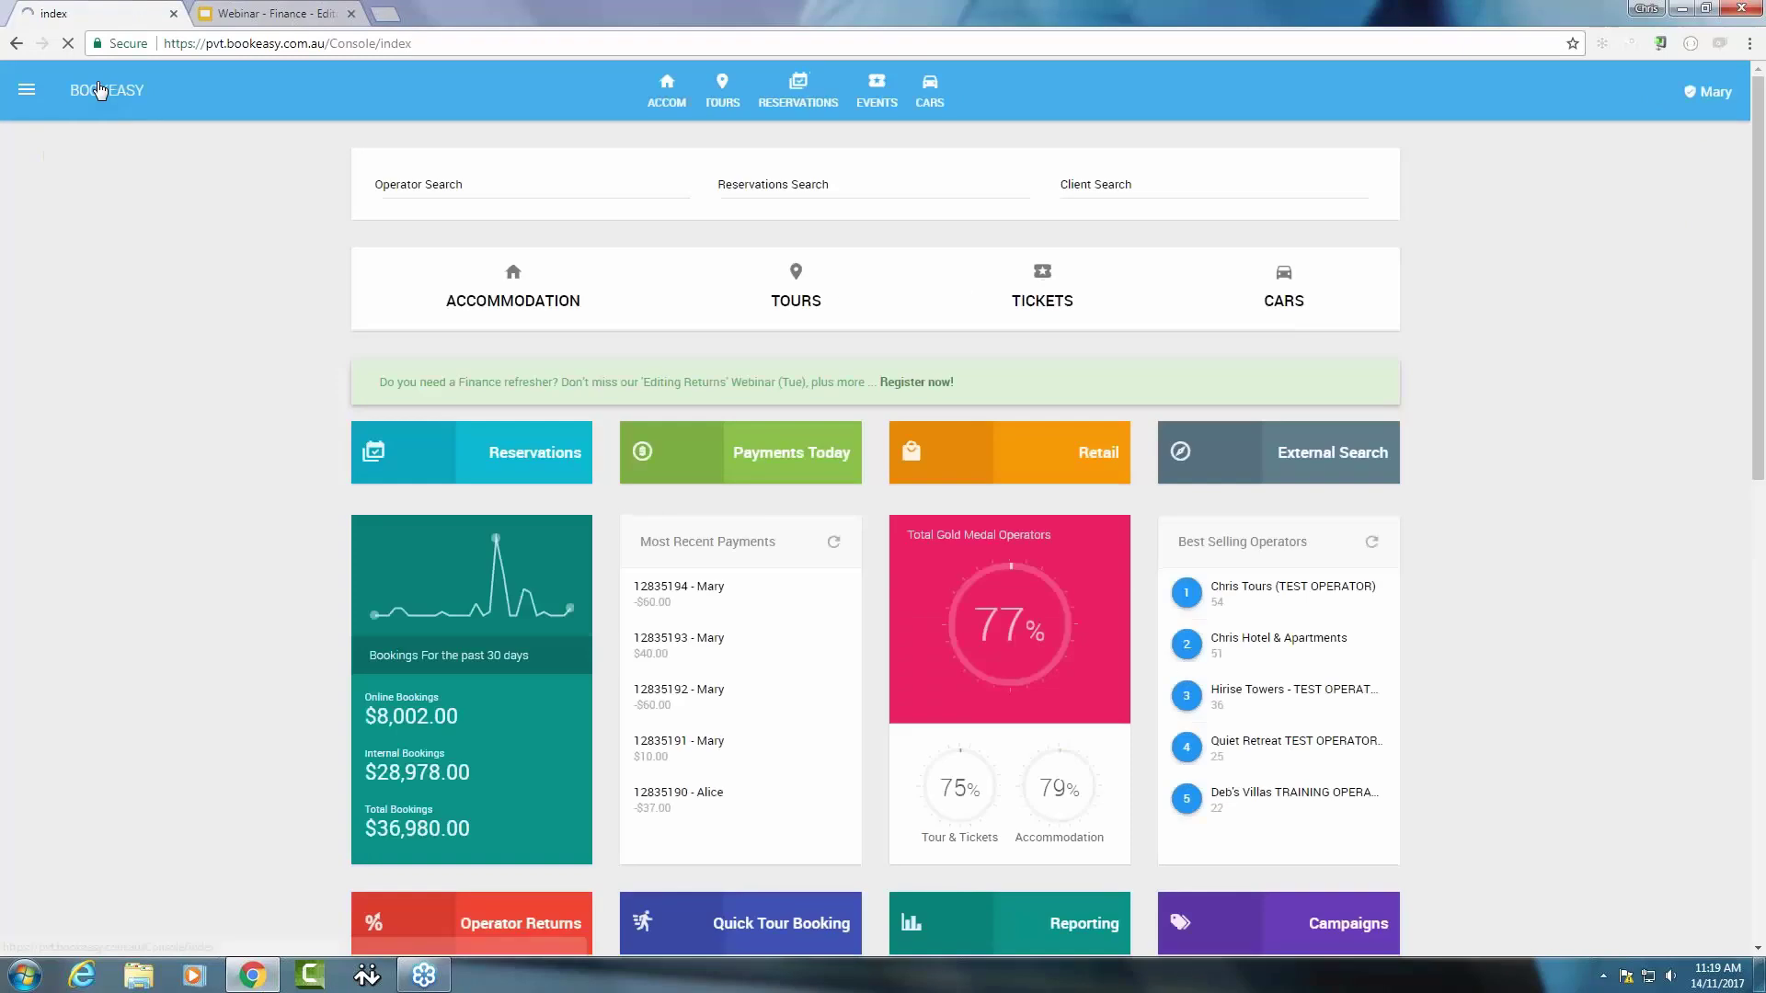
{"action": "left_click", "coordinate": [811, 474]}
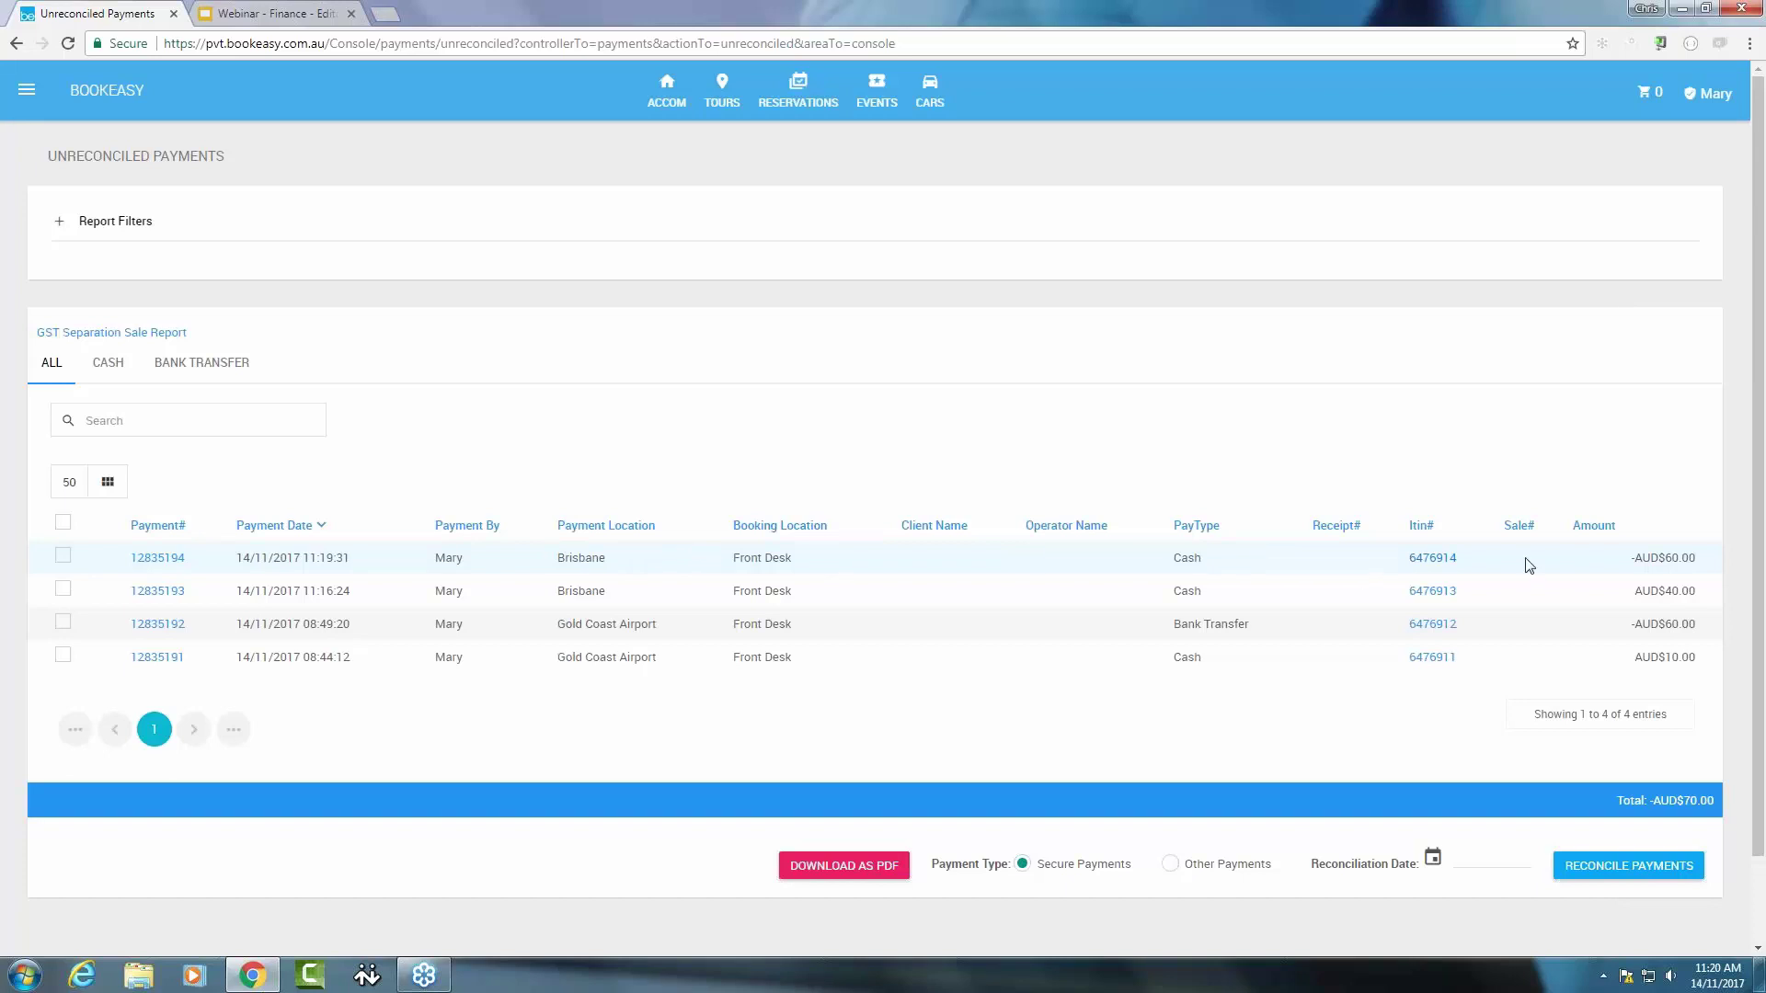
{"action": "left_click", "coordinate": [162, 560]}
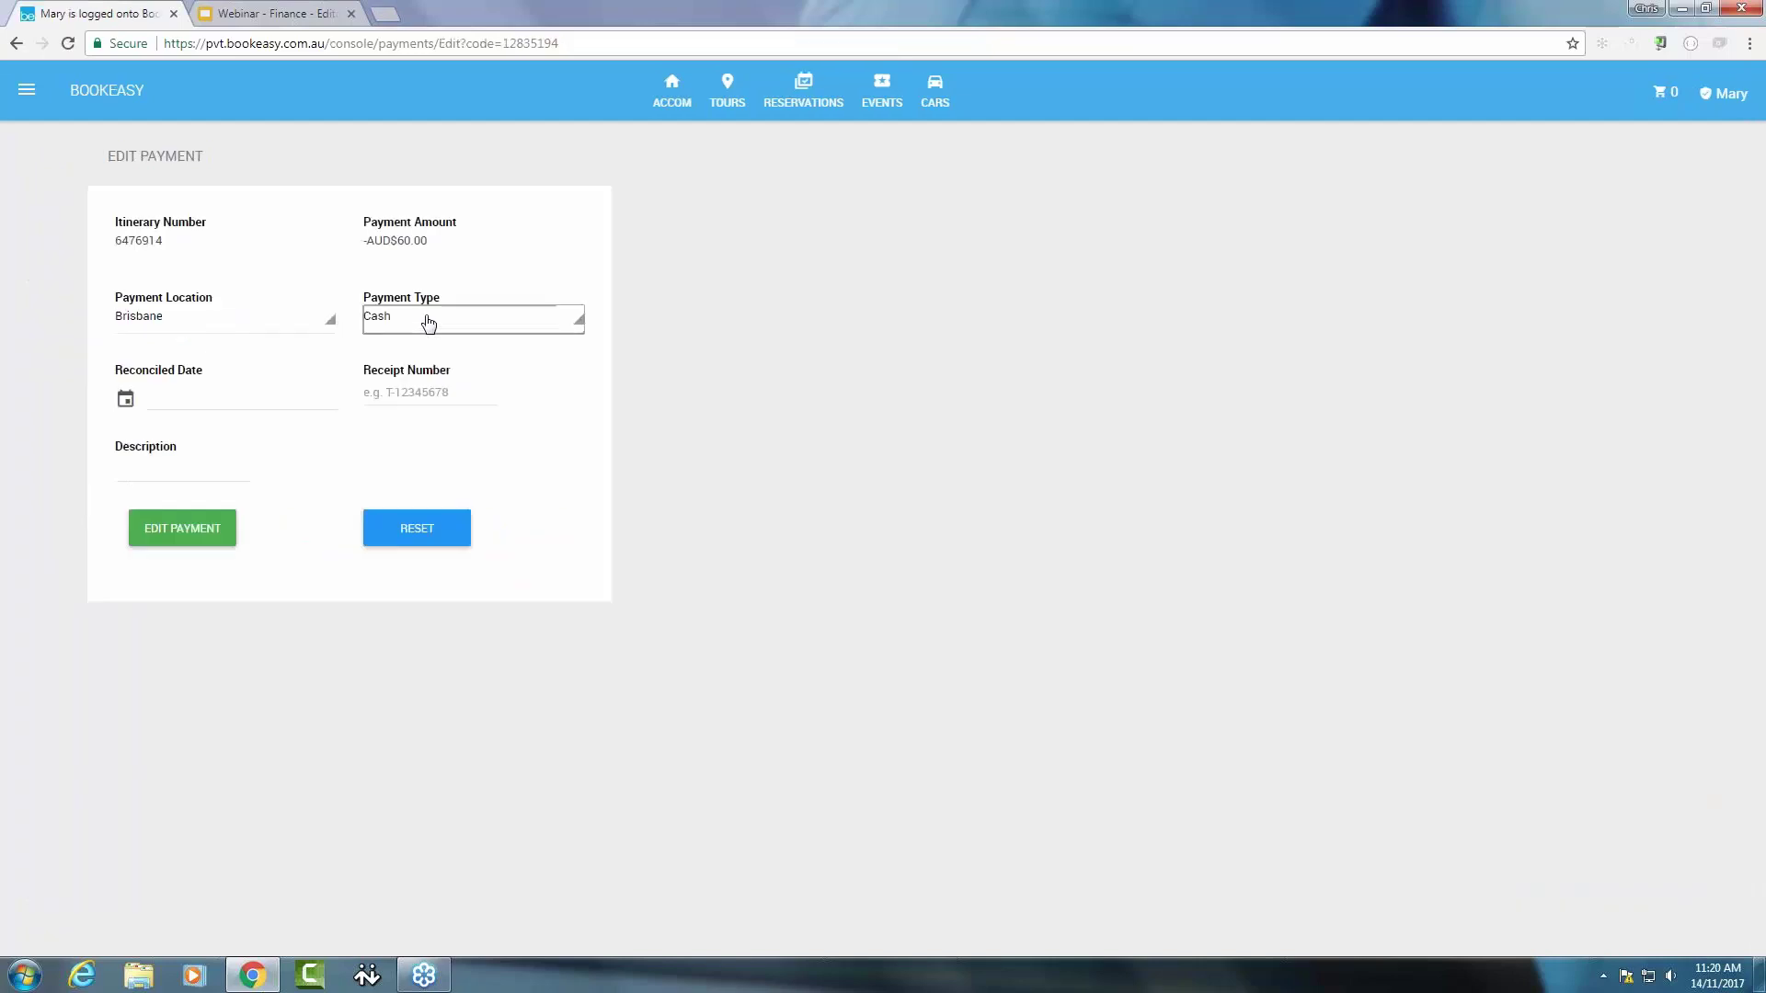
{"action": "left_click", "coordinate": [429, 320]}
{"action": "left_click", "coordinate": [451, 657]}
{"action": "left_click", "coordinate": [180, 531]}
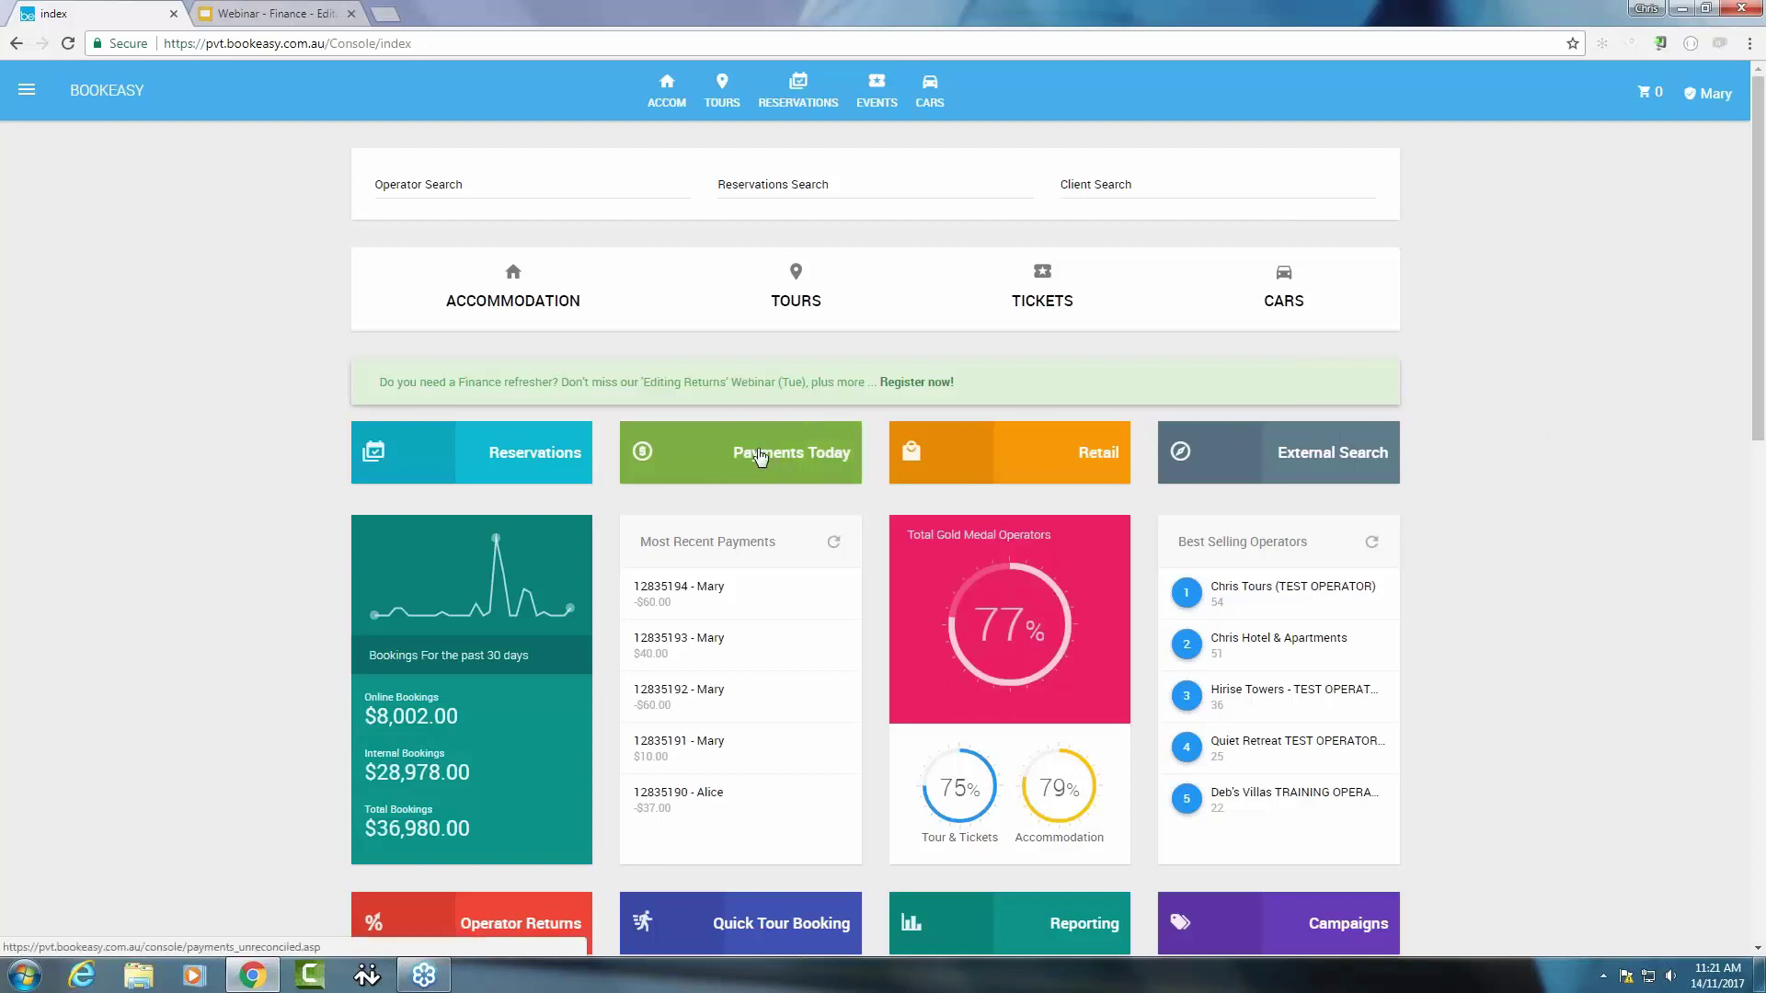
Reopen today's payments to view the unreconciled list, and switch to the Google Slides presentation with the webinar agenda
{"action": "left_click", "coordinate": [760, 457]}
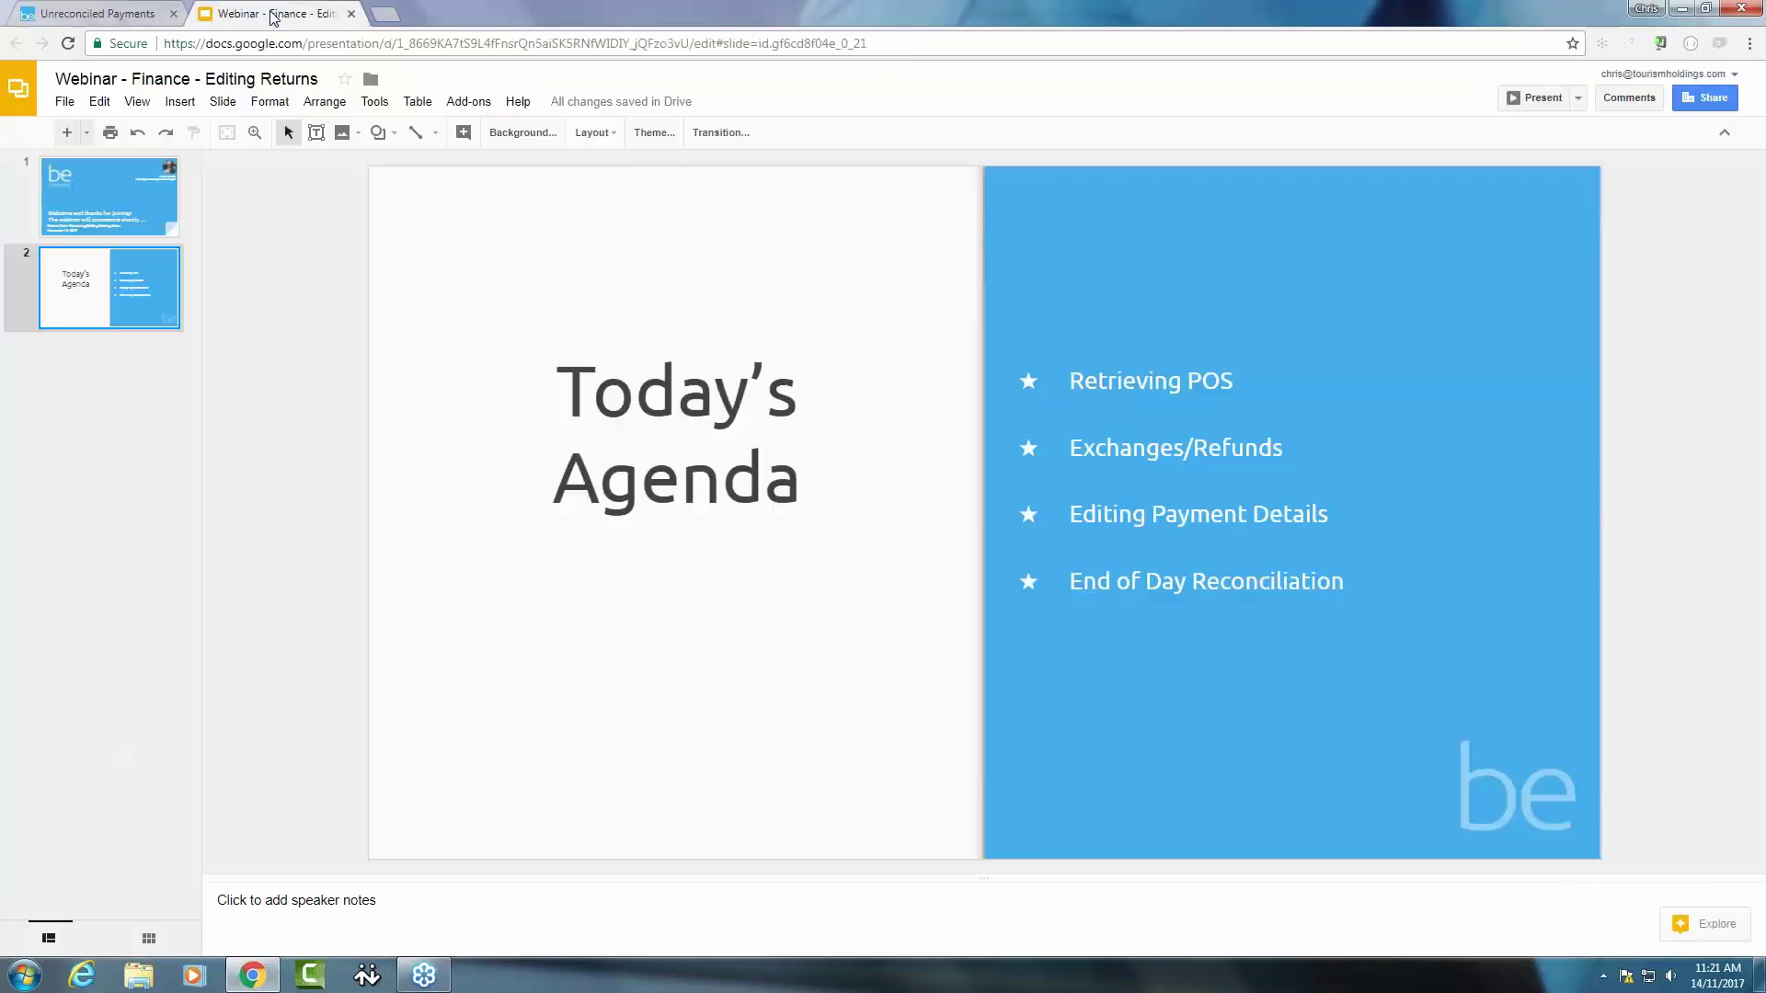
{"action": "left_click", "coordinate": [275, 15]}
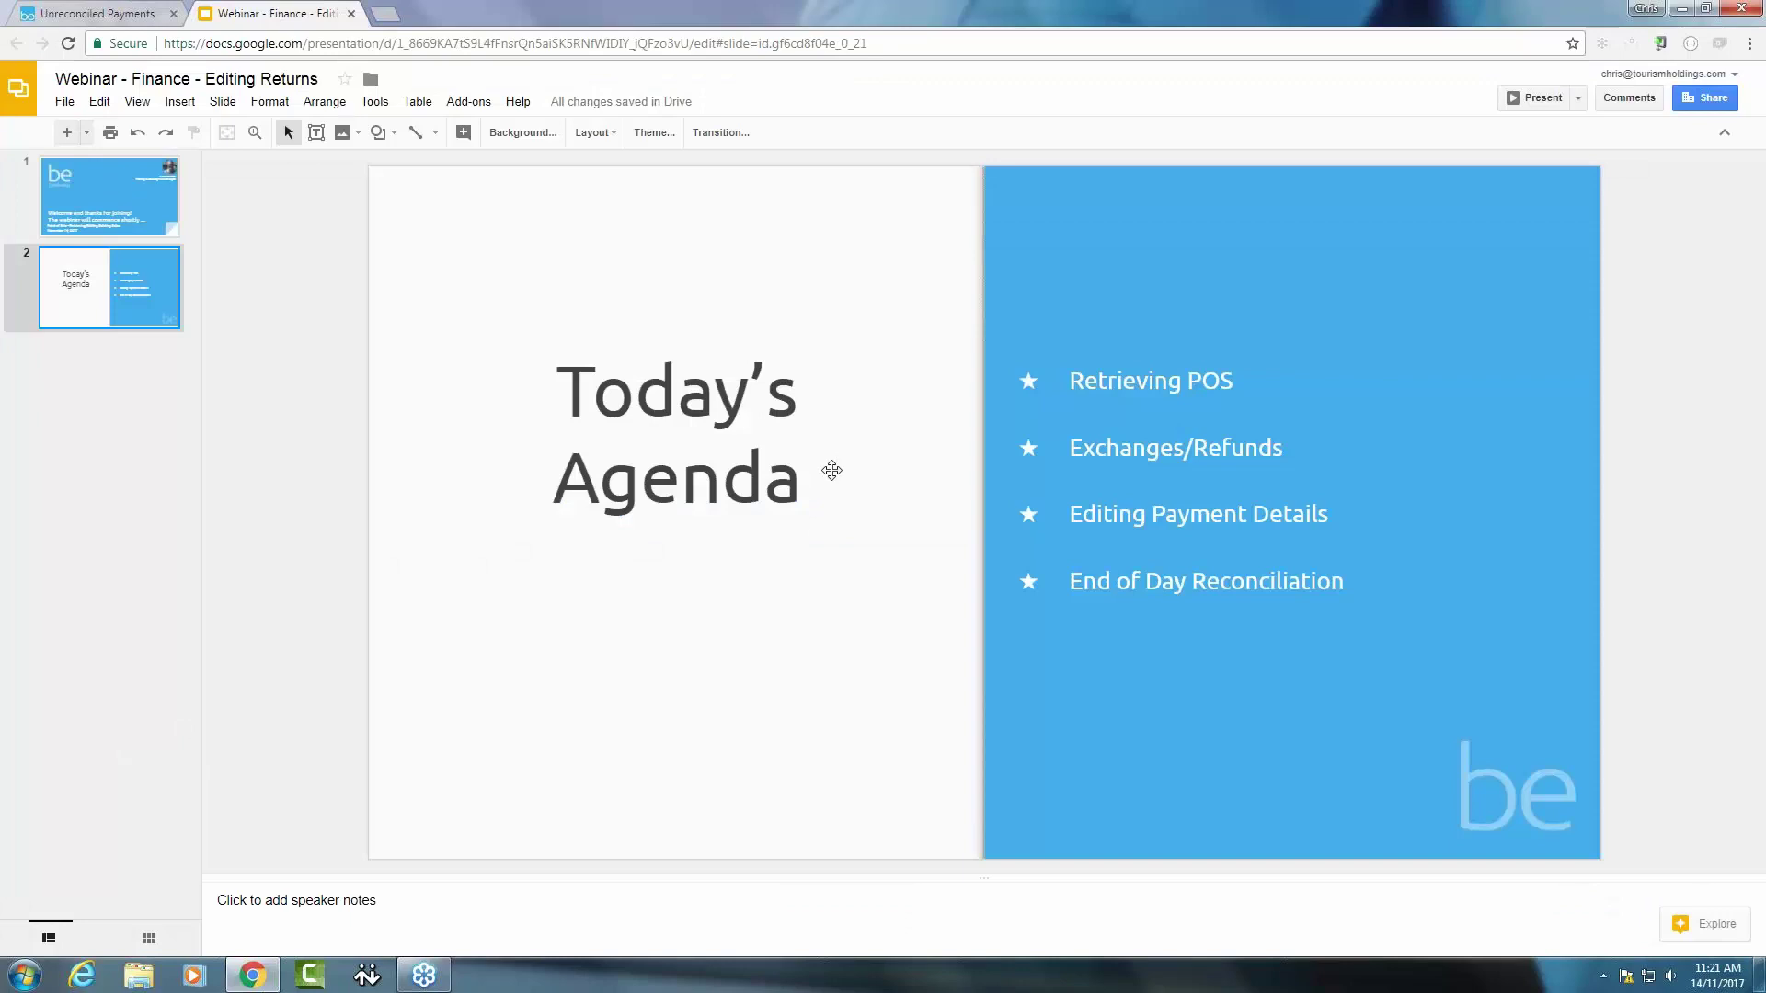